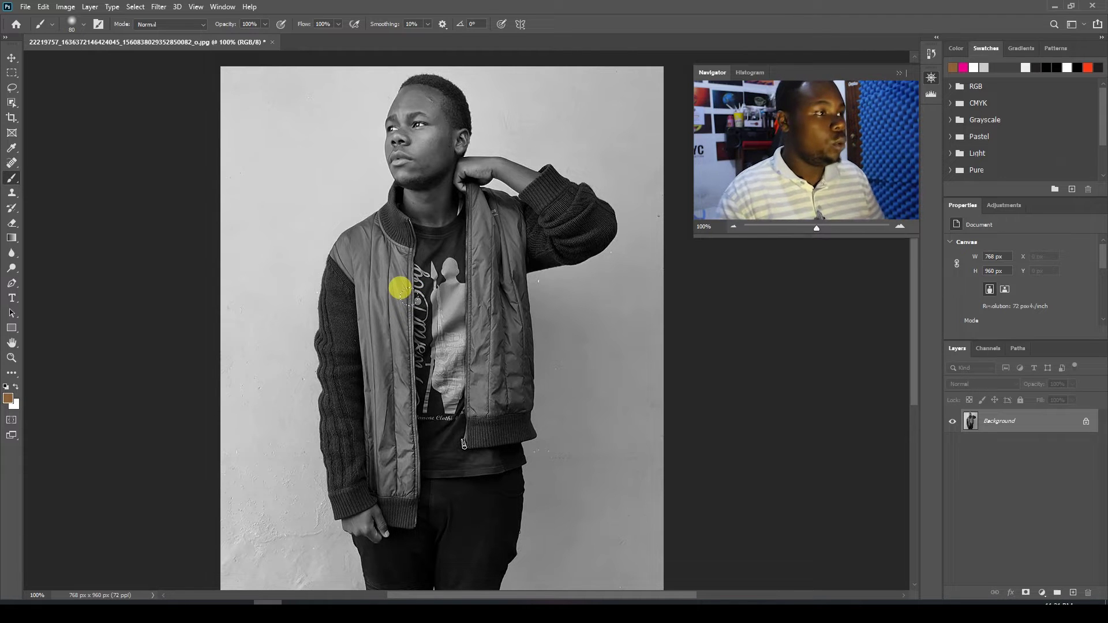
Step: Zoom in on the face and add a new empty Layer 1 above the Background
key(z)
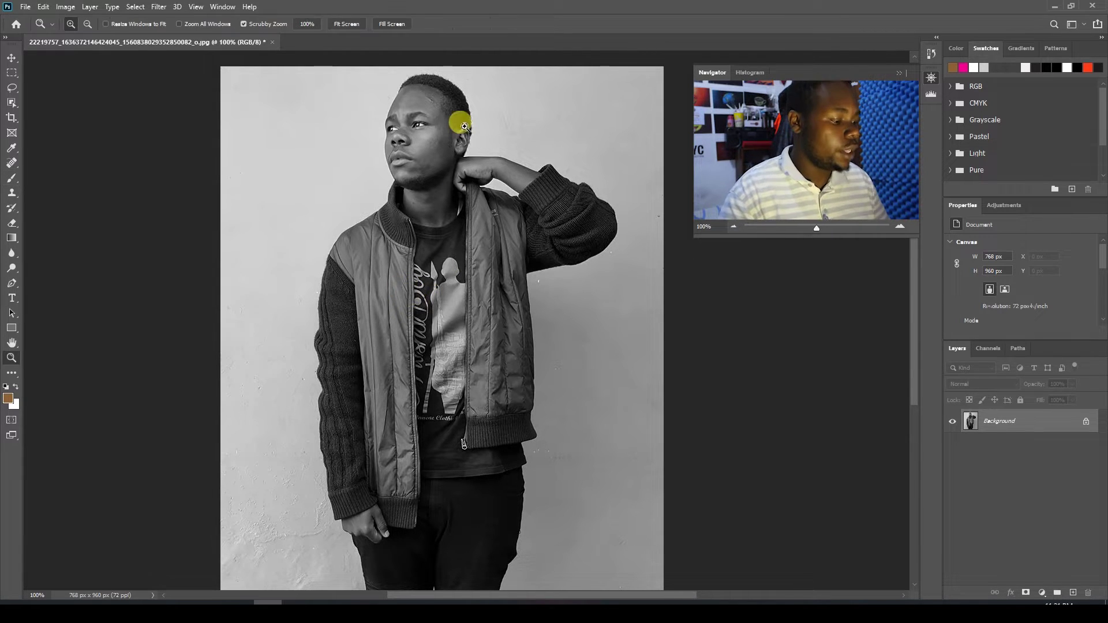
mouse_move(453, 111)
mouse_down()
mouse_move(421, 128)
mouse_move(465, 279)
mouse_up()
alt+click(465, 279)
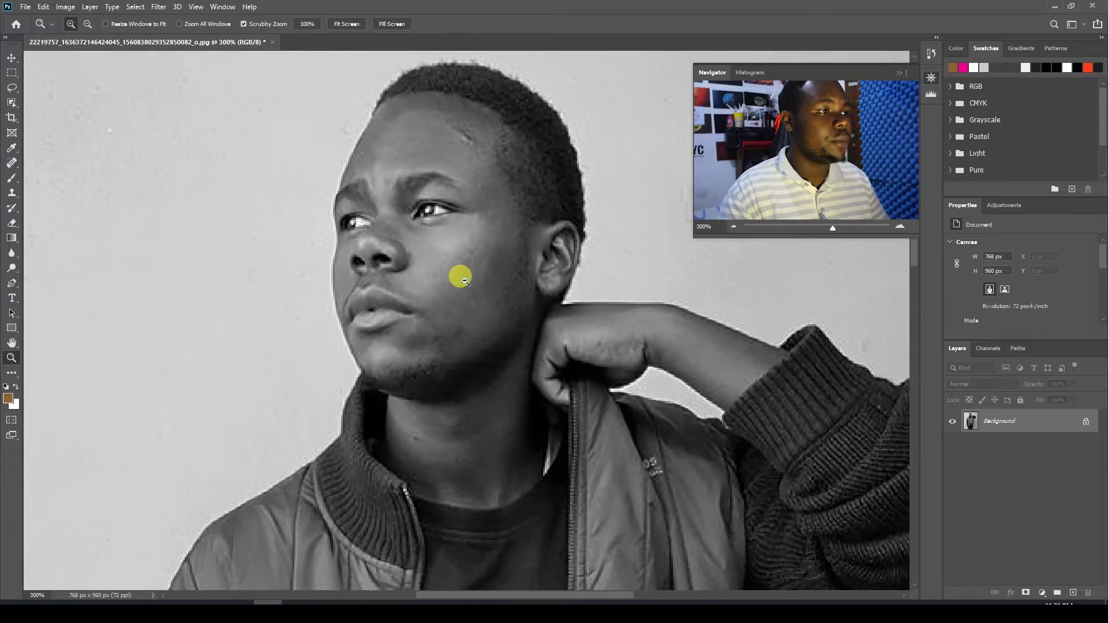
click(438, 266)
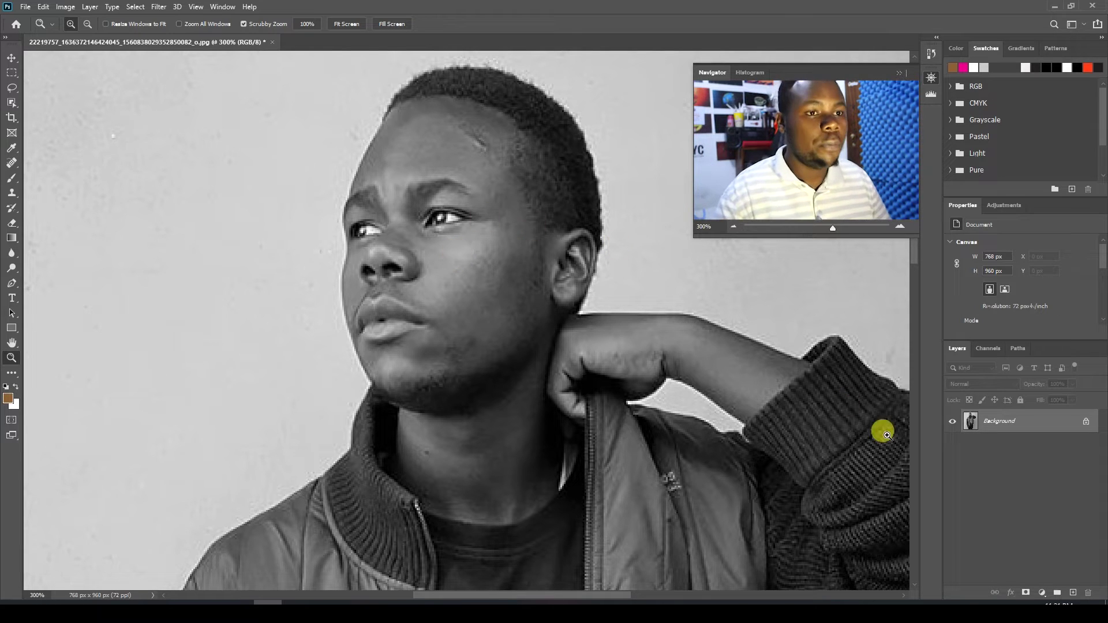
click(1071, 592)
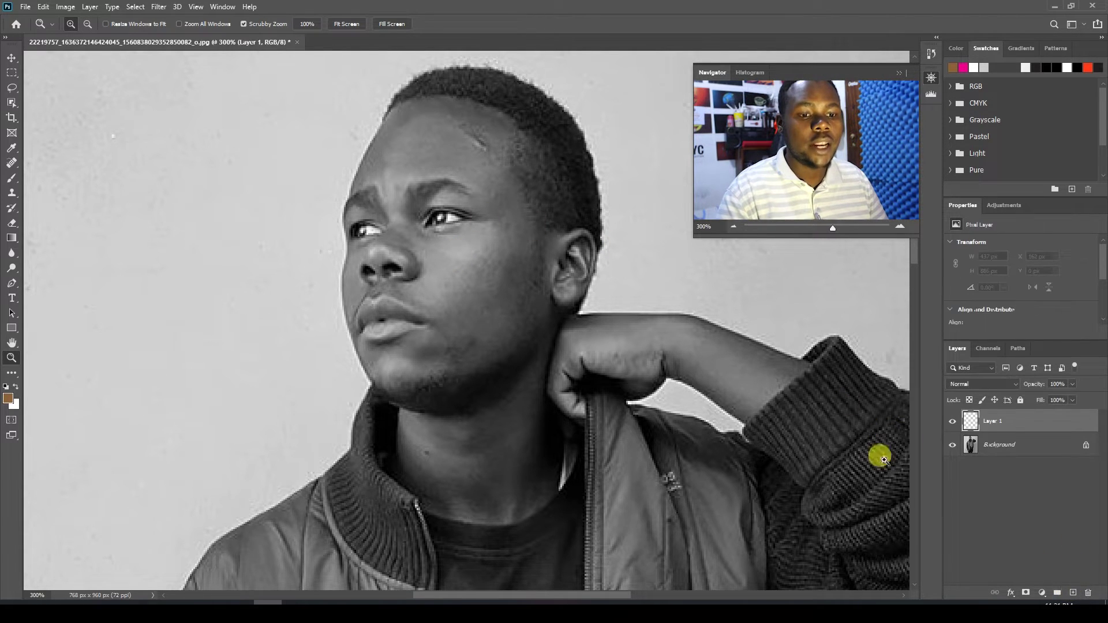
Step: Expand the Pale skin-tone swatch group and pick a brown as painting colour
click(957, 49)
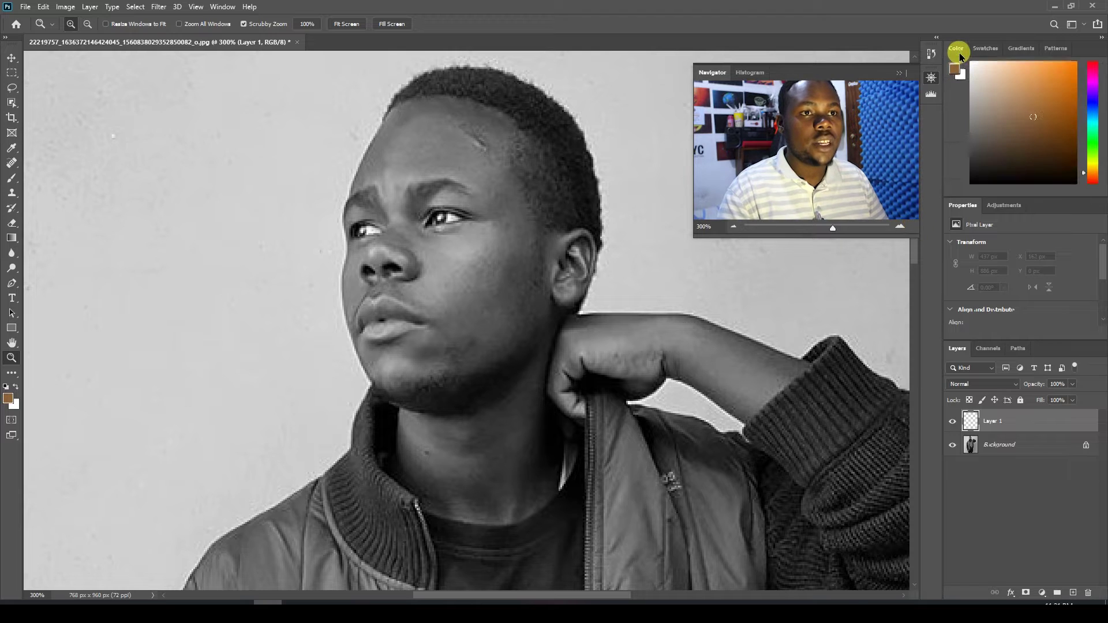
click(993, 46)
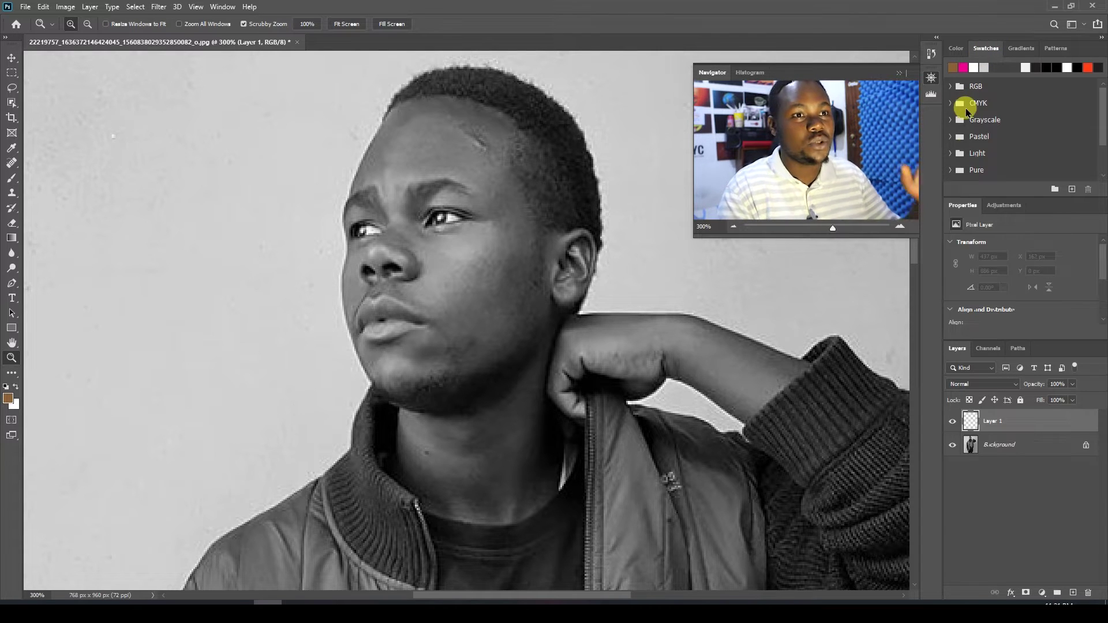
click(951, 170)
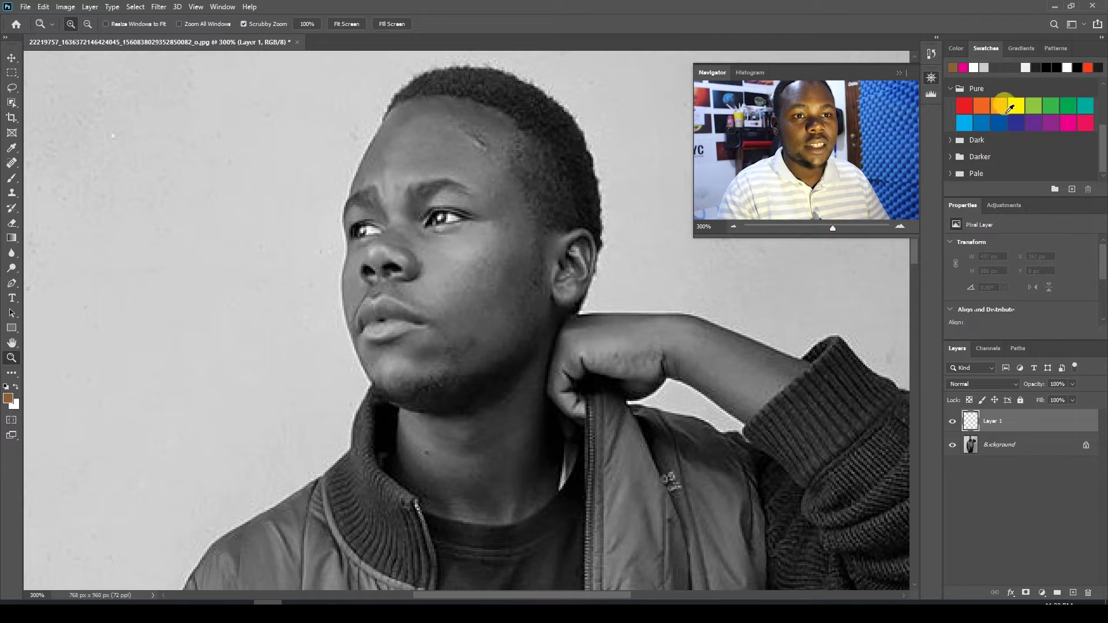
click(950, 173)
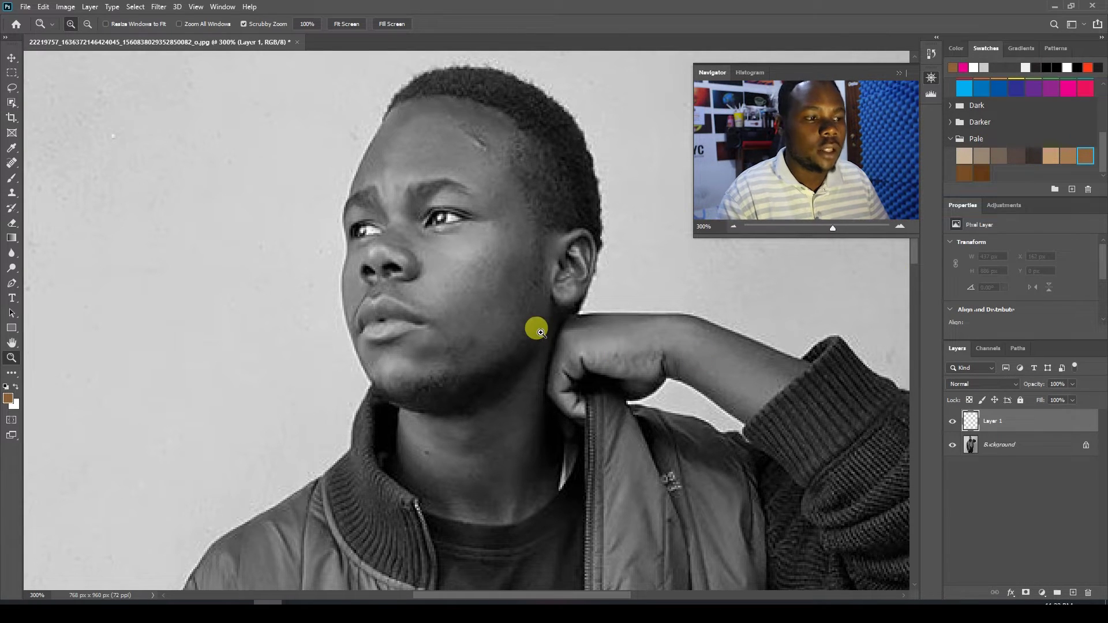
Step: Paint brown across the forehead with a soft-hardness brush
key(b)
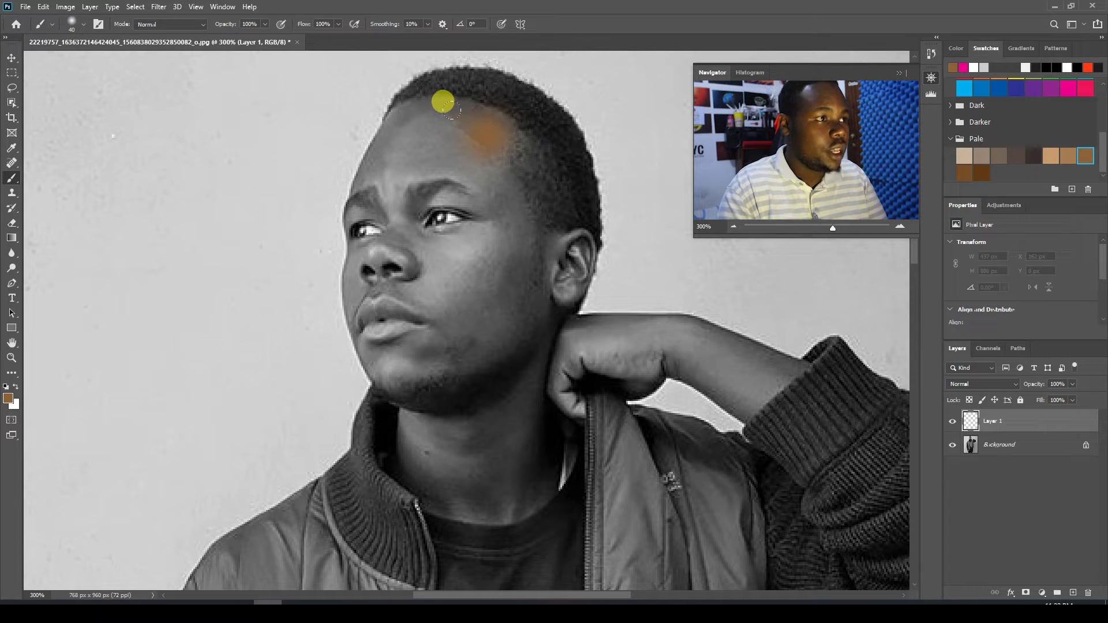
mouse_move(451, 110)
mouse_down()
mouse_move(406, 102)
mouse_move(429, 114)
mouse_up()
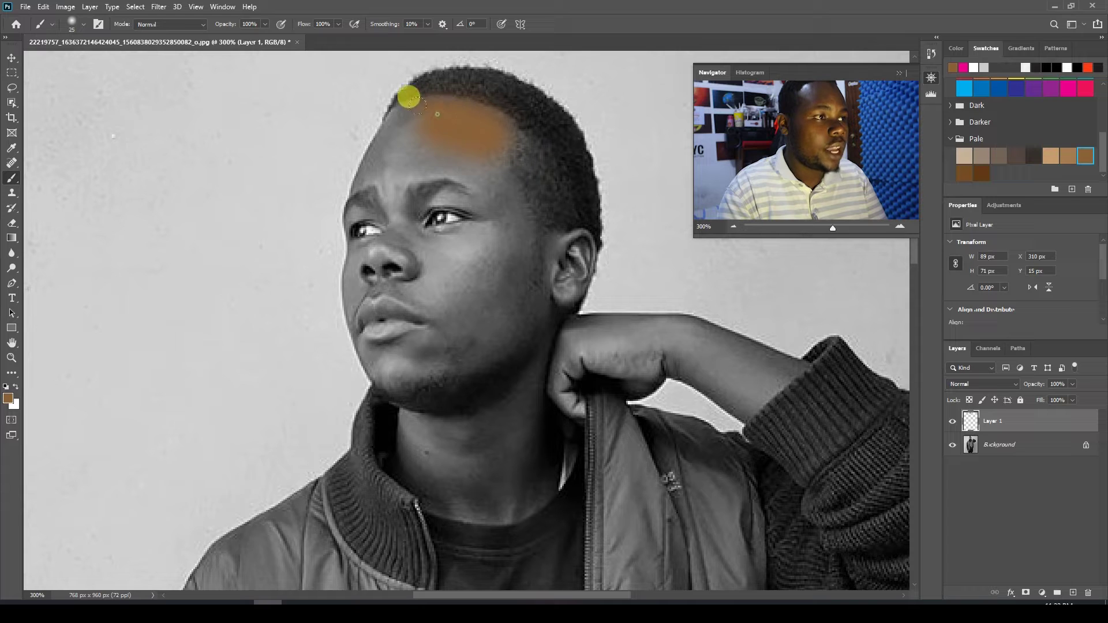
drag(409, 98, 386, 114)
right_click(453, 129)
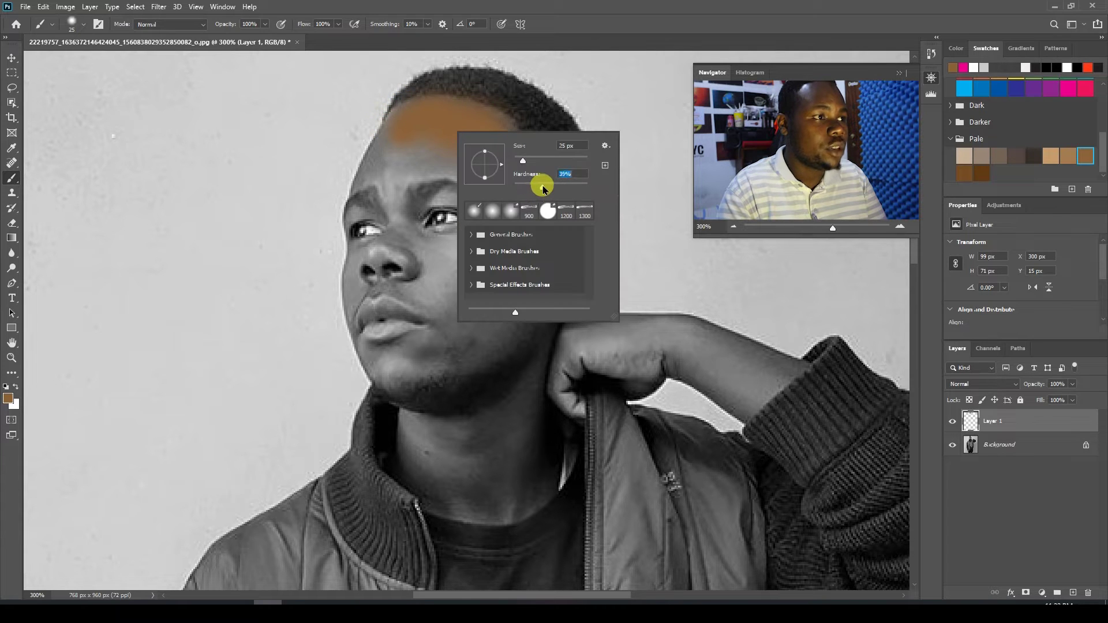
click(522, 167)
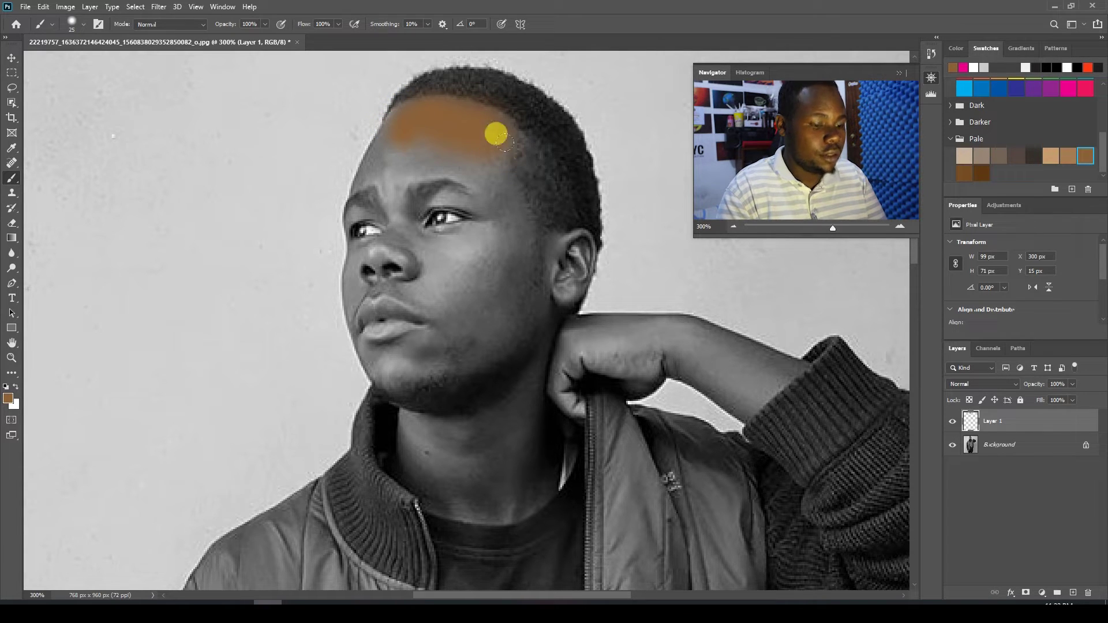
Step: Cover the eyes, cheek, jaw, ear, chin and neck with brown paint
mouse_move(496, 135)
mouse_down()
mouse_move(418, 135)
mouse_move(365, 159)
mouse_move(452, 176)
mouse_move(486, 199)
mouse_move(489, 262)
mouse_move(456, 295)
mouse_move(441, 266)
mouse_move(457, 236)
mouse_move(416, 245)
mouse_move(389, 214)
mouse_move(374, 128)
mouse_move(344, 228)
mouse_move(355, 253)
mouse_move(338, 276)
mouse_move(343, 301)
mouse_move(358, 337)
mouse_move(395, 369)
mouse_move(365, 280)
mouse_move(407, 234)
mouse_move(415, 326)
mouse_up()
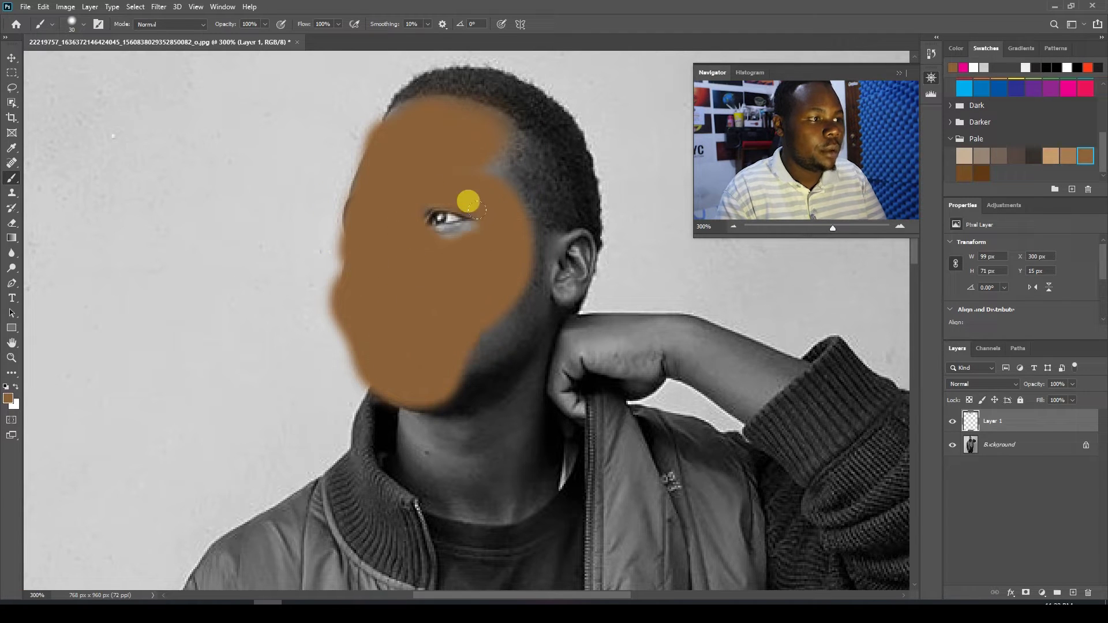
mouse_move(468, 201)
mouse_down()
mouse_move(399, 213)
mouse_move(432, 185)
mouse_move(482, 156)
mouse_up()
mouse_move(494, 222)
mouse_down()
mouse_move(446, 335)
mouse_move(516, 301)
mouse_move(537, 232)
mouse_move(556, 239)
mouse_move(543, 268)
mouse_move(555, 221)
mouse_move(551, 248)
mouse_move(534, 260)
mouse_move(515, 243)
mouse_move(505, 189)
mouse_move(480, 147)
mouse_move(484, 122)
mouse_move(395, 93)
mouse_up()
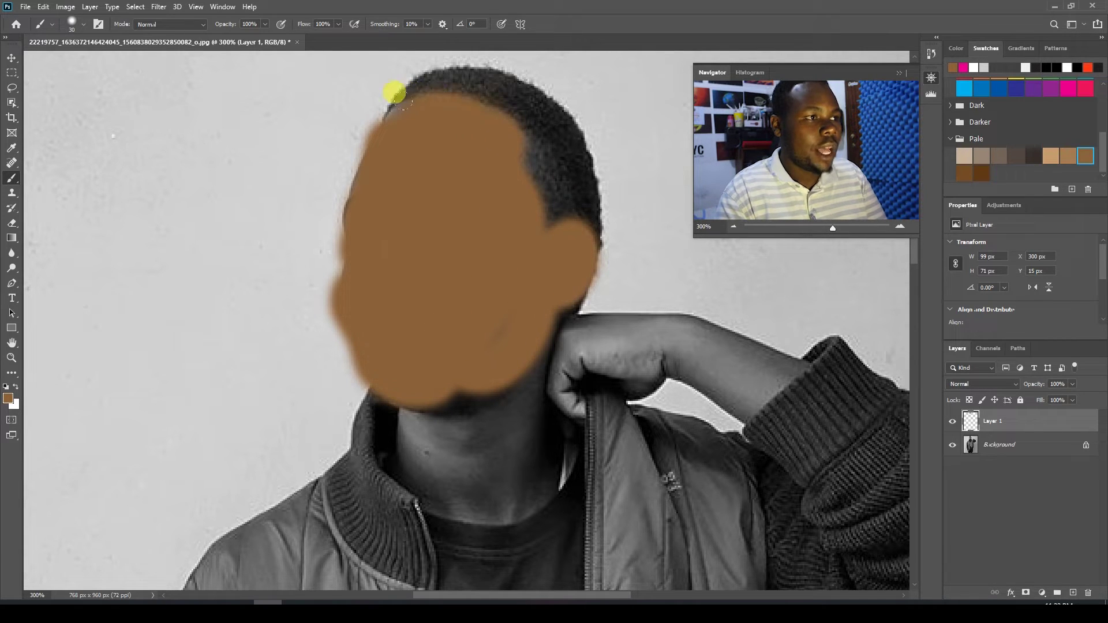
mouse_move(433, 289)
mouse_down()
mouse_move(509, 341)
mouse_move(509, 385)
mouse_move(393, 403)
mouse_move(387, 429)
mouse_move(387, 411)
mouse_move(442, 478)
mouse_move(469, 488)
mouse_move(447, 482)
mouse_move(489, 488)
mouse_move(521, 473)
mouse_move(520, 418)
mouse_move(471, 447)
mouse_up()
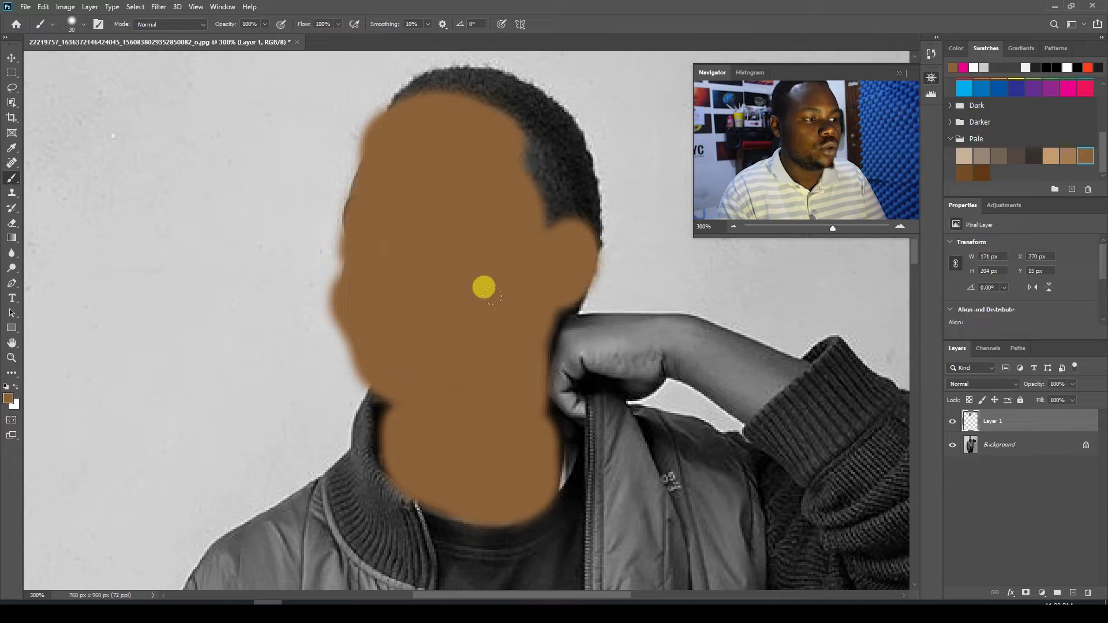
drag(441, 331, 440, 340)
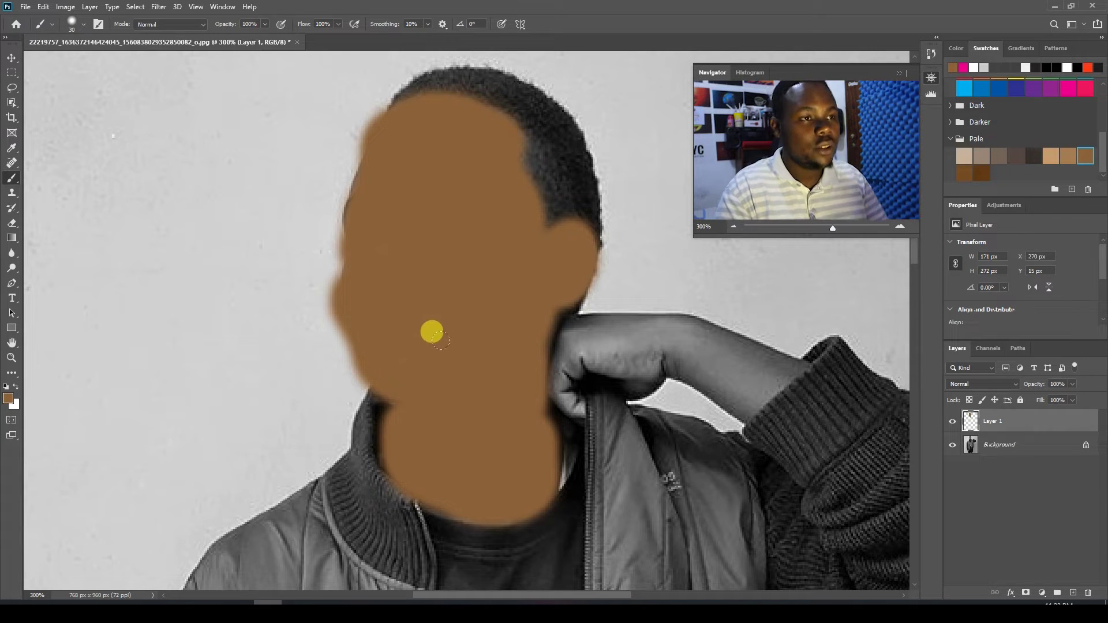
Step: Set Layer 1 to Color Dodge at 76% fill, then sample a skin colour from the face
click(967, 385)
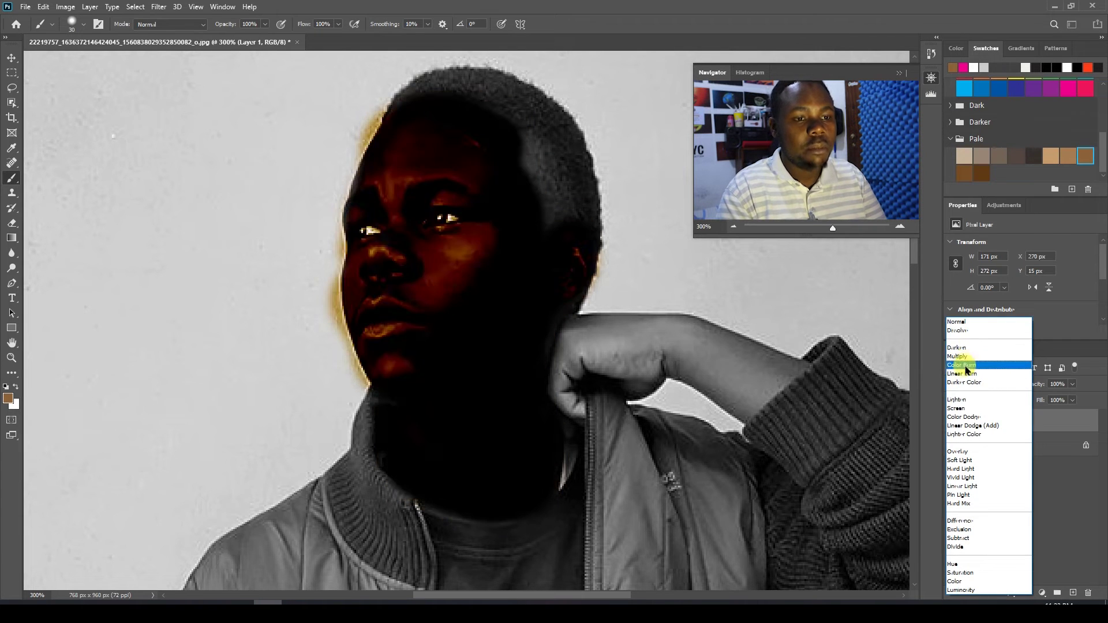
click(979, 416)
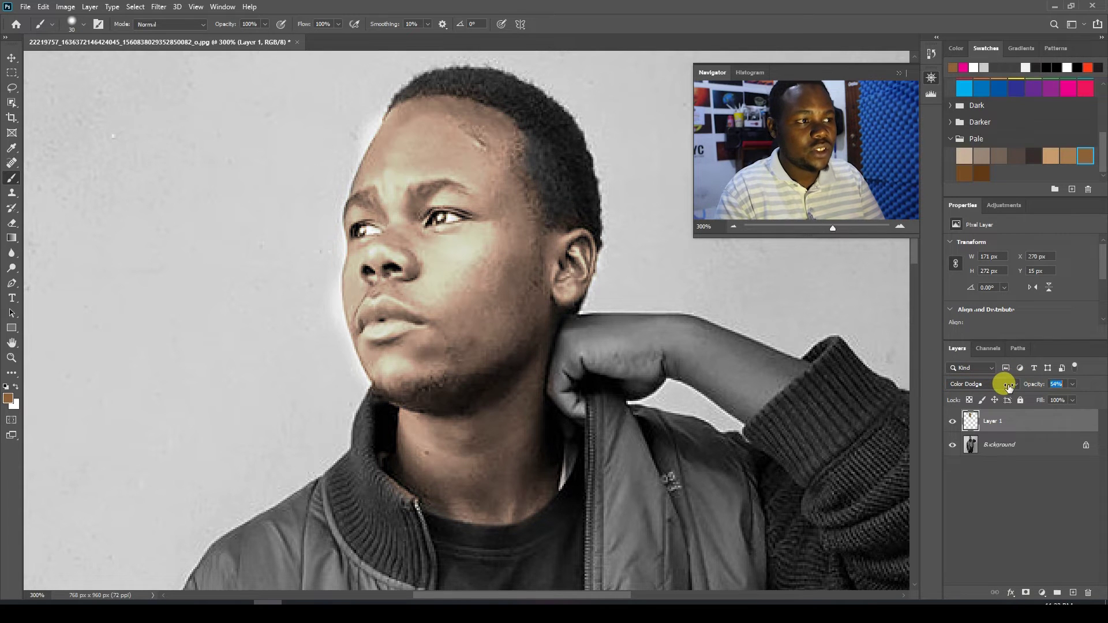
mouse_move(1021, 386)
mouse_down()
mouse_move(1038, 397)
mouse_move(1016, 404)
mouse_up()
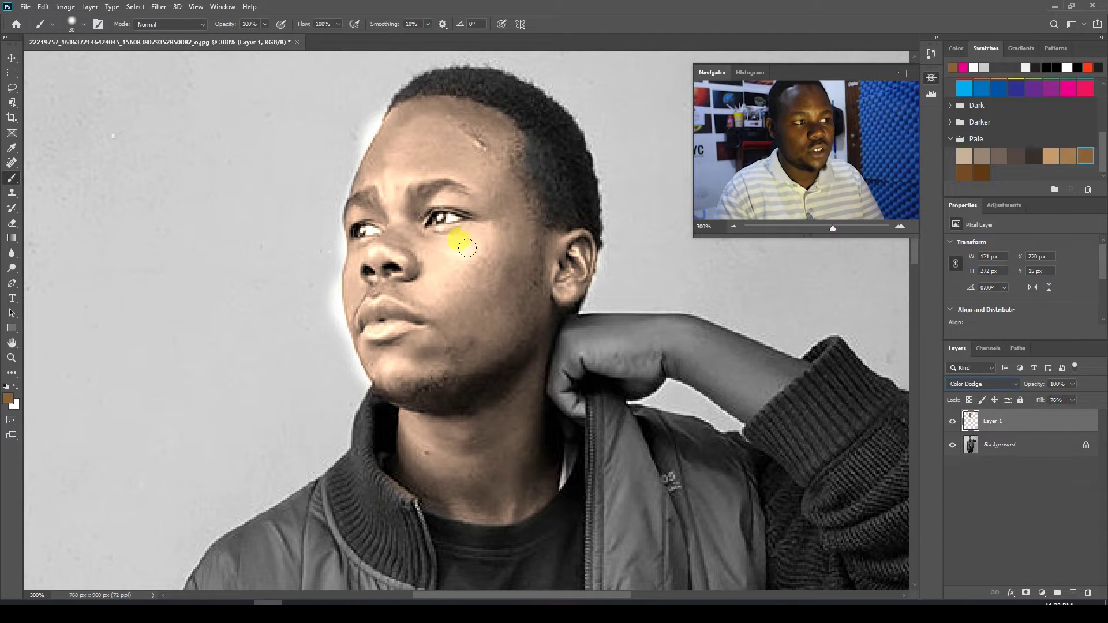
alt+click(483, 331)
Step: Paint the warm skin tone onto the raised forearm
key(z)
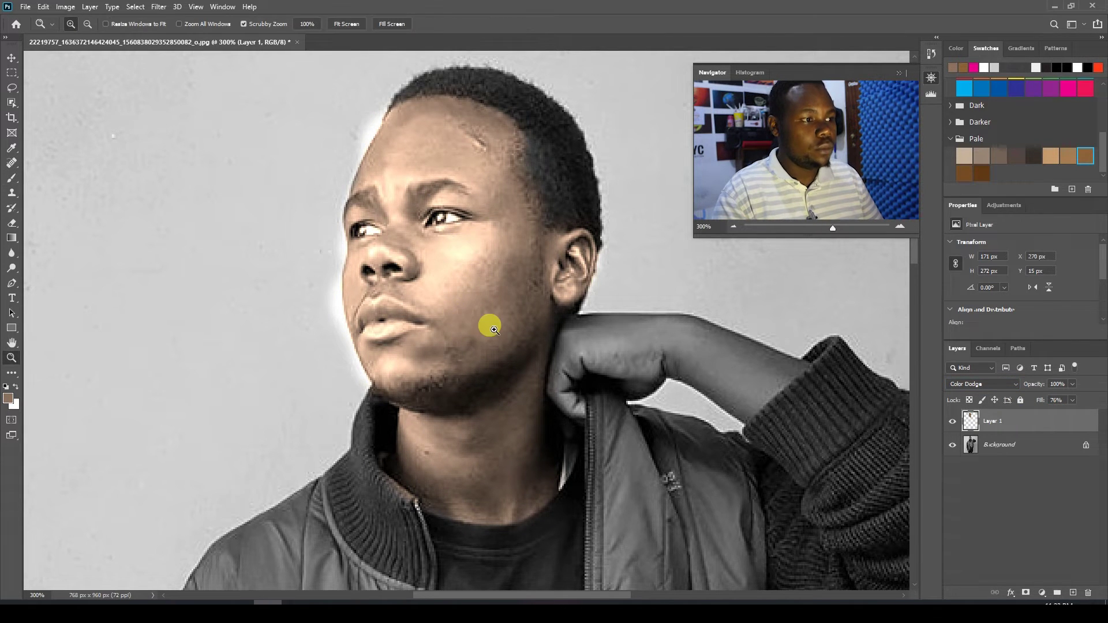
alt+click(490, 324)
alt+click(496, 331)
alt+click(489, 323)
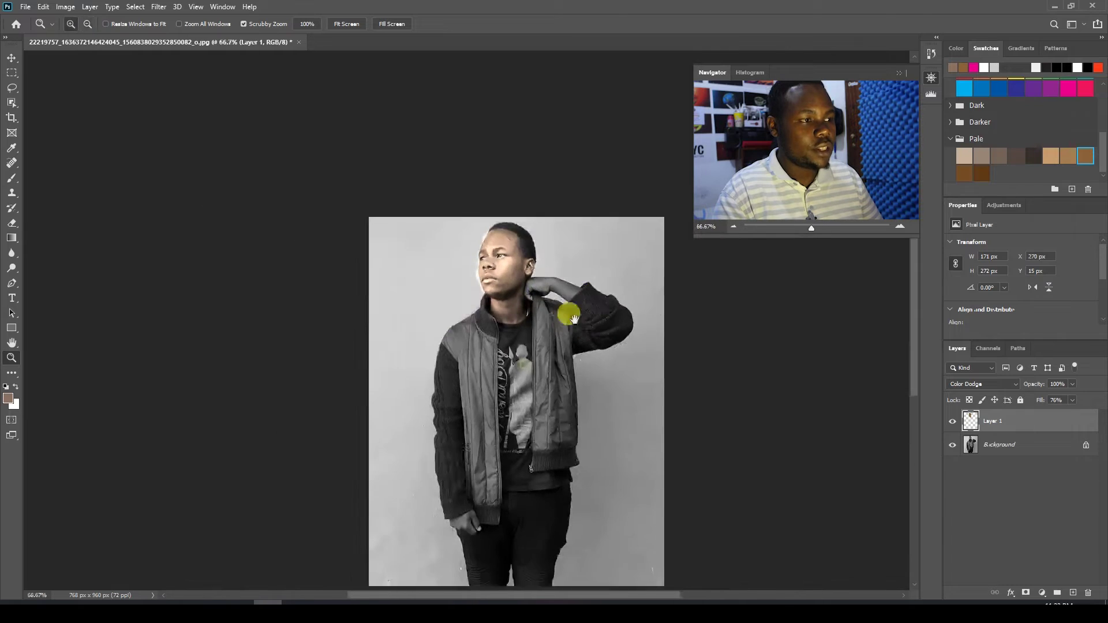
click(539, 312)
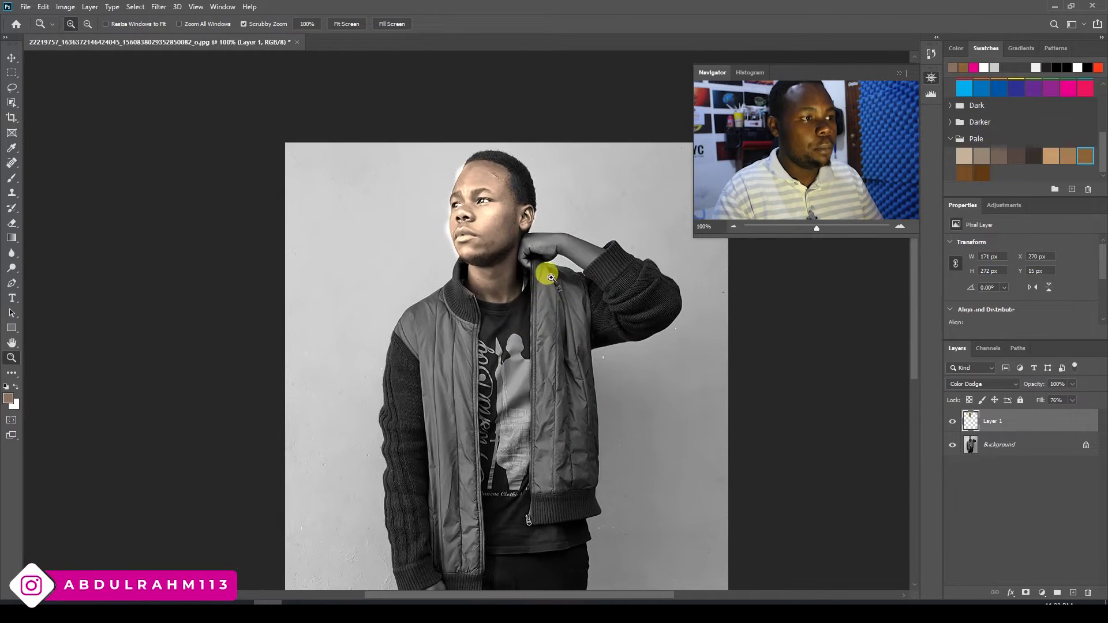
click(546, 275)
click(606, 421)
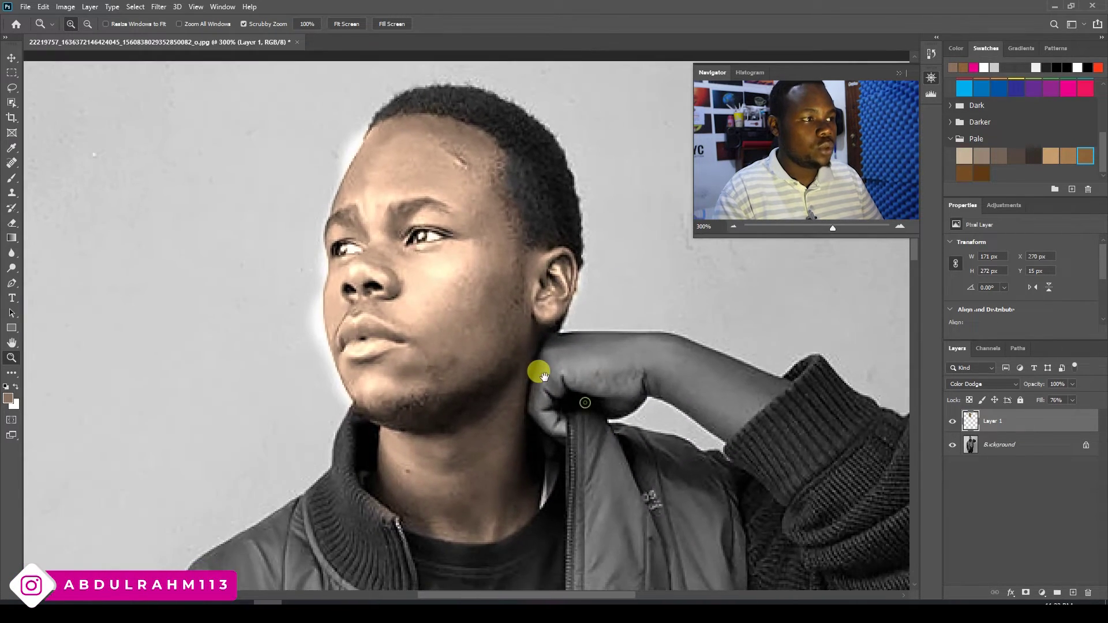
drag(537, 371, 420, 309)
key(b)
mouse_move(609, 306)
mouse_down()
mouse_move(601, 338)
mouse_move(582, 334)
mouse_move(585, 299)
mouse_move(458, 276)
mouse_move(427, 288)
mouse_move(414, 332)
mouse_move(442, 301)
mouse_move(489, 323)
mouse_move(541, 308)
mouse_move(619, 345)
mouse_up()
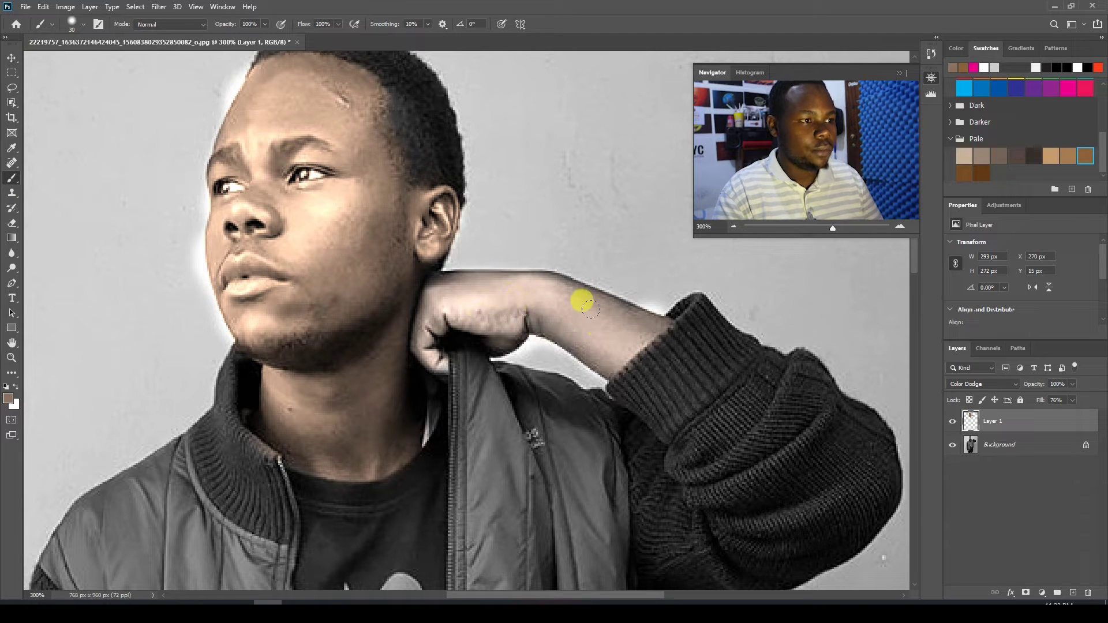
Step: Paint the warm skin tone over the lower hand at his side
drag(421, 269, 486, 144)
mouse_move(404, 353)
mouse_down()
mouse_move(437, 407)
mouse_move(419, 438)
mouse_move(400, 416)
mouse_move(343, 398)
mouse_move(395, 382)
mouse_up()
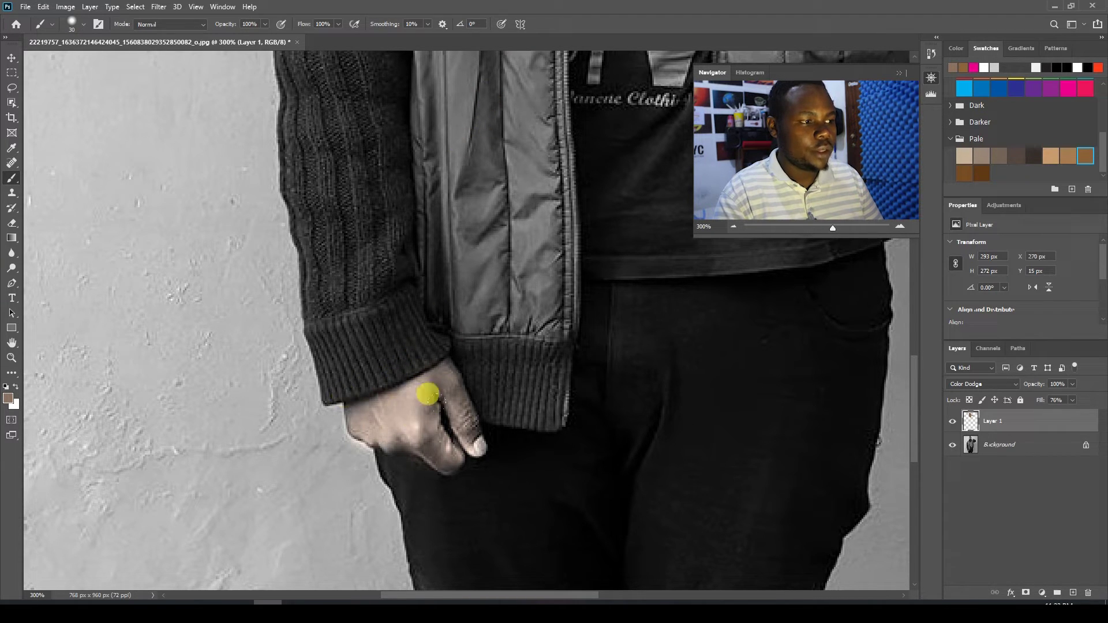
key(z)
alt+click(525, 241)
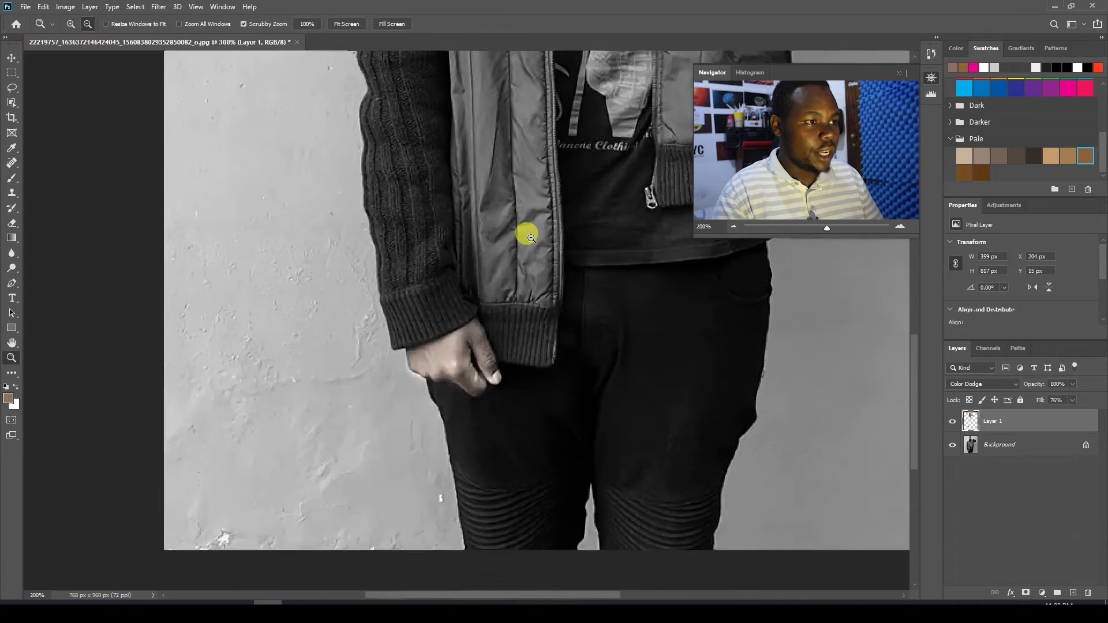
alt+click(540, 296)
Step: Erase Layer 1's skin tint from both eyes, leaving the eye whites clean
key(v)
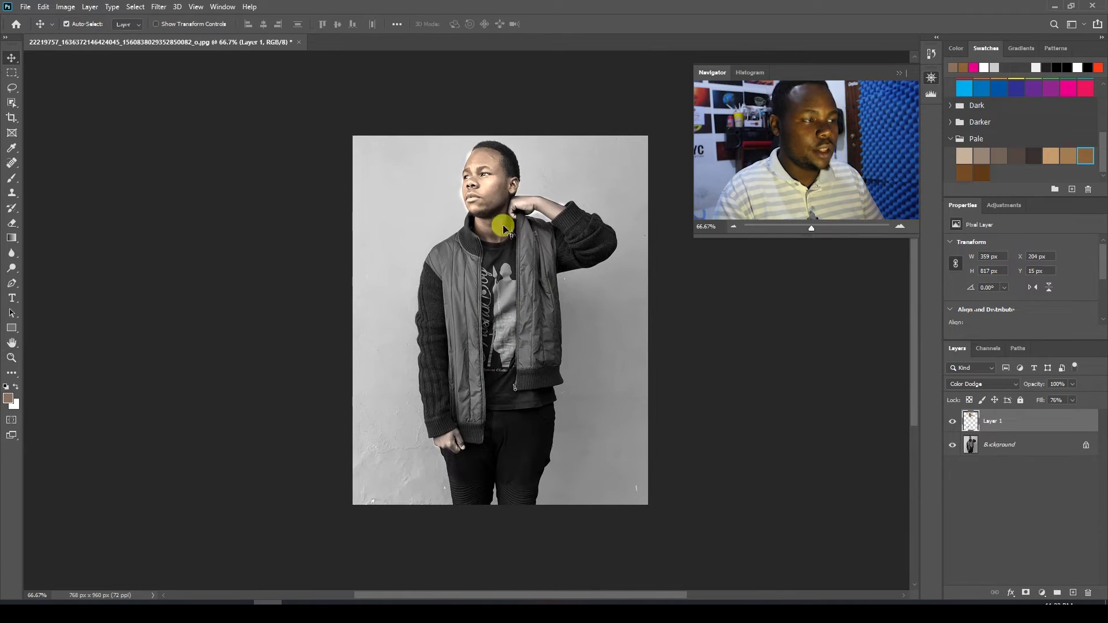
key(z)
drag(435, 156, 450, 180)
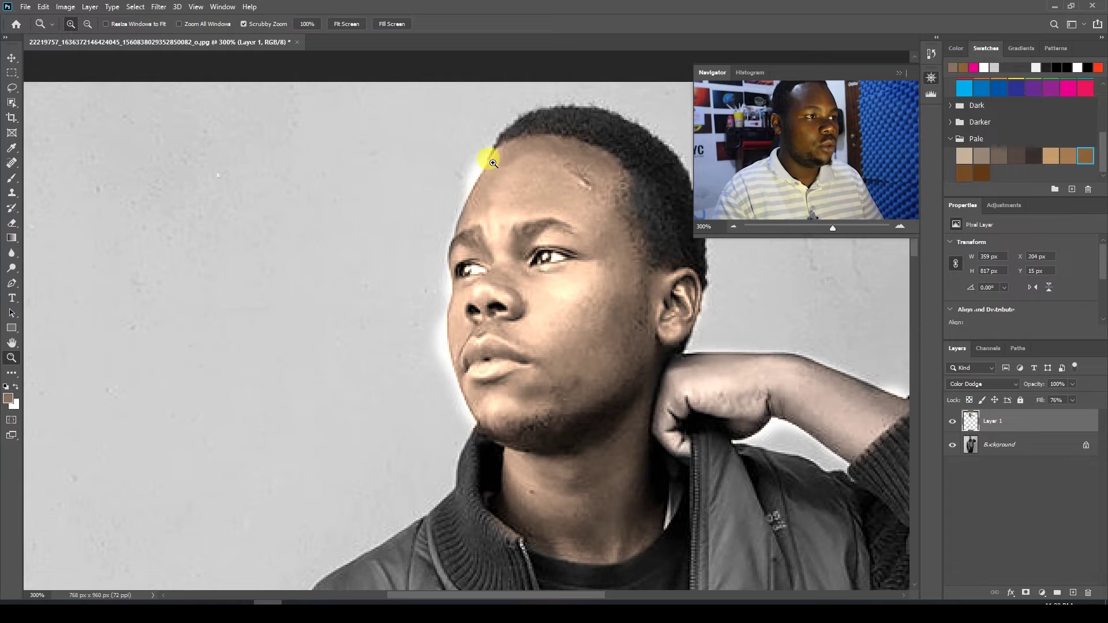
key(e)
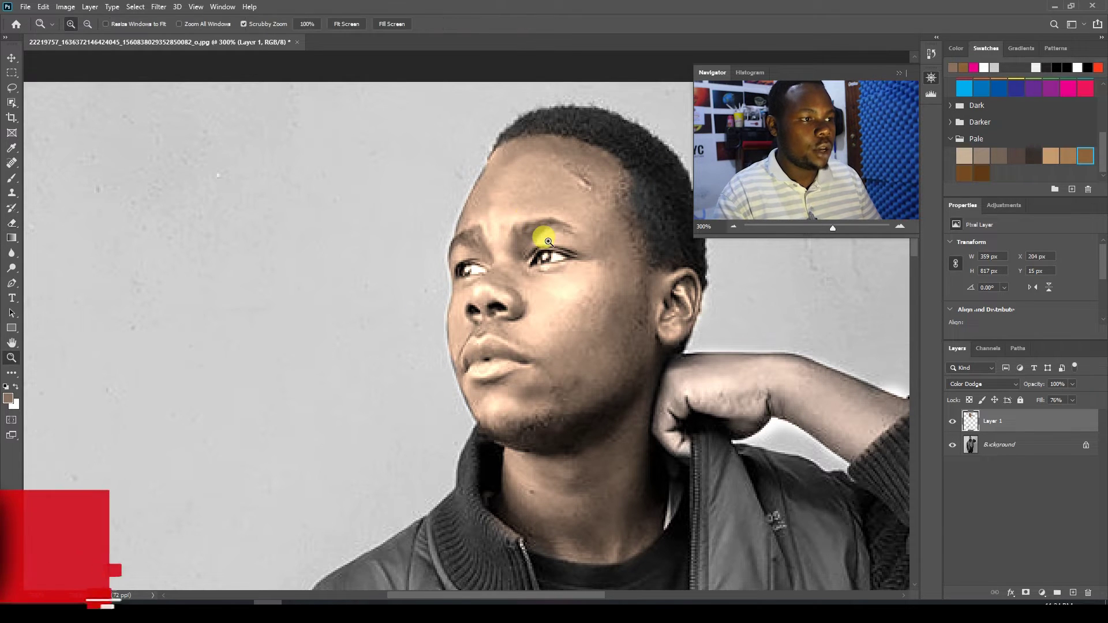
scroll(535, 233, up, 2)
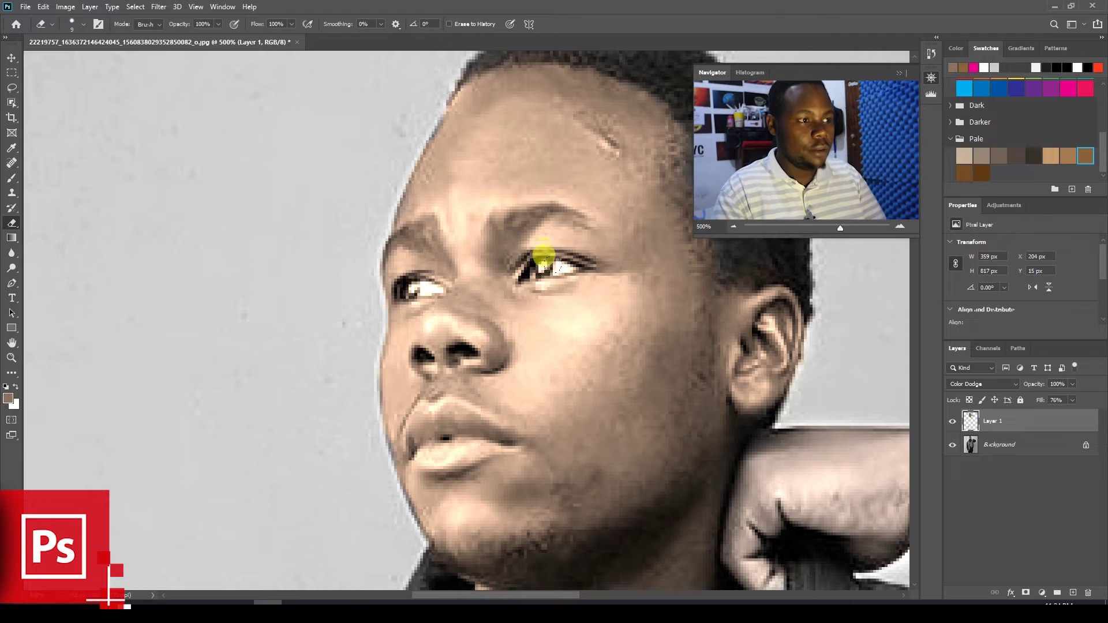
mouse_move(550, 266)
mouse_down()
mouse_move(527, 264)
mouse_move(596, 257)
mouse_move(536, 267)
mouse_move(567, 276)
mouse_up()
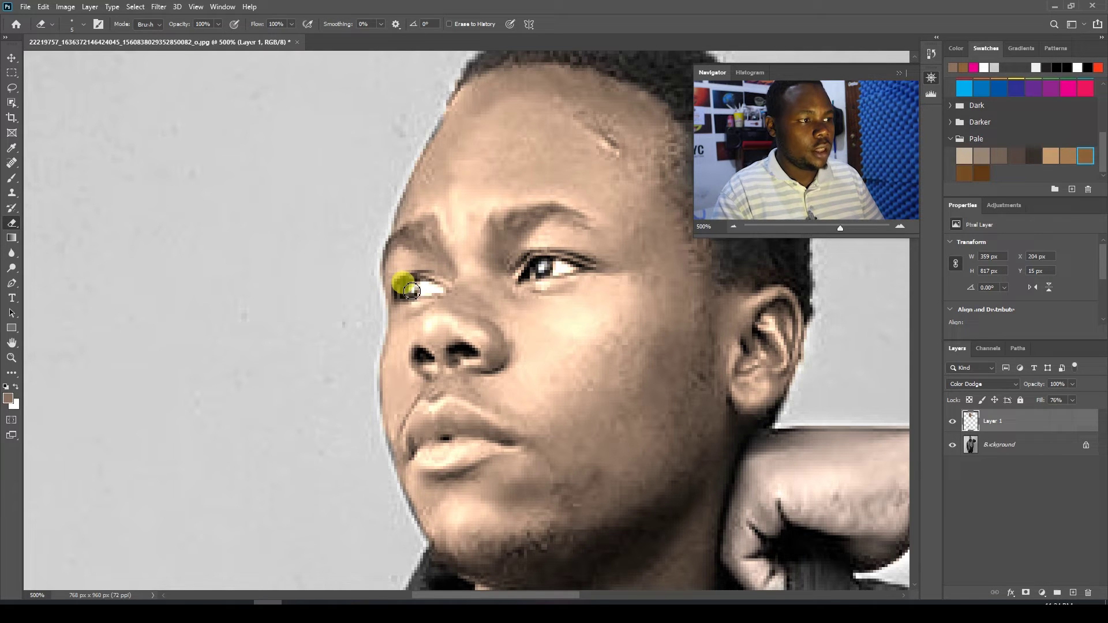
mouse_move(411, 291)
mouse_down()
mouse_move(535, 321)
mouse_move(544, 379)
mouse_move(509, 379)
mouse_move(552, 349)
mouse_up()
key(z)
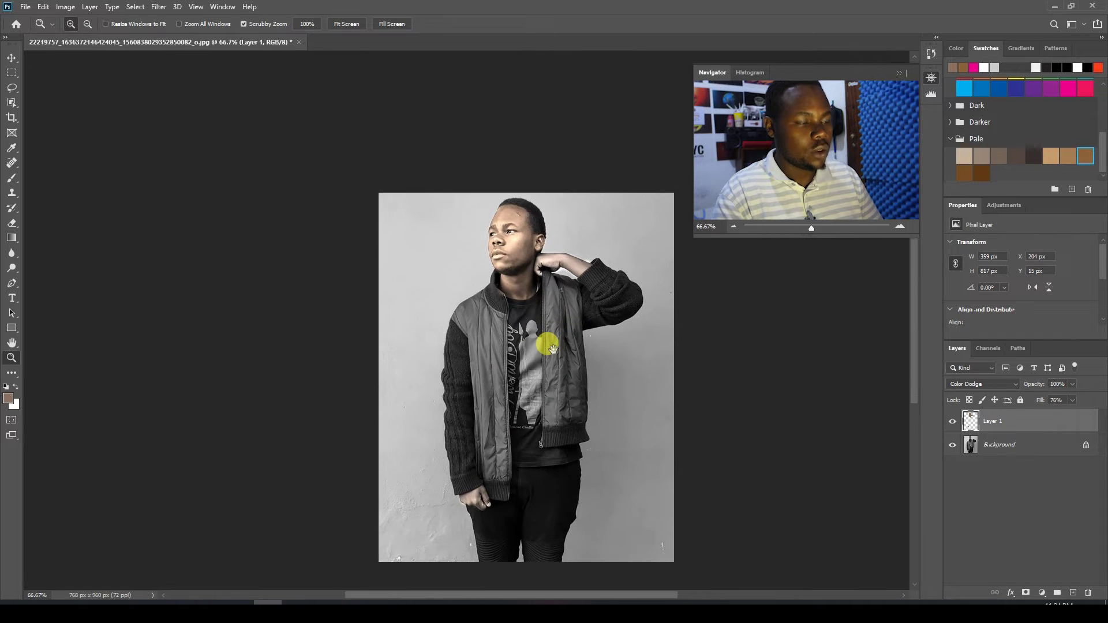
key(v)
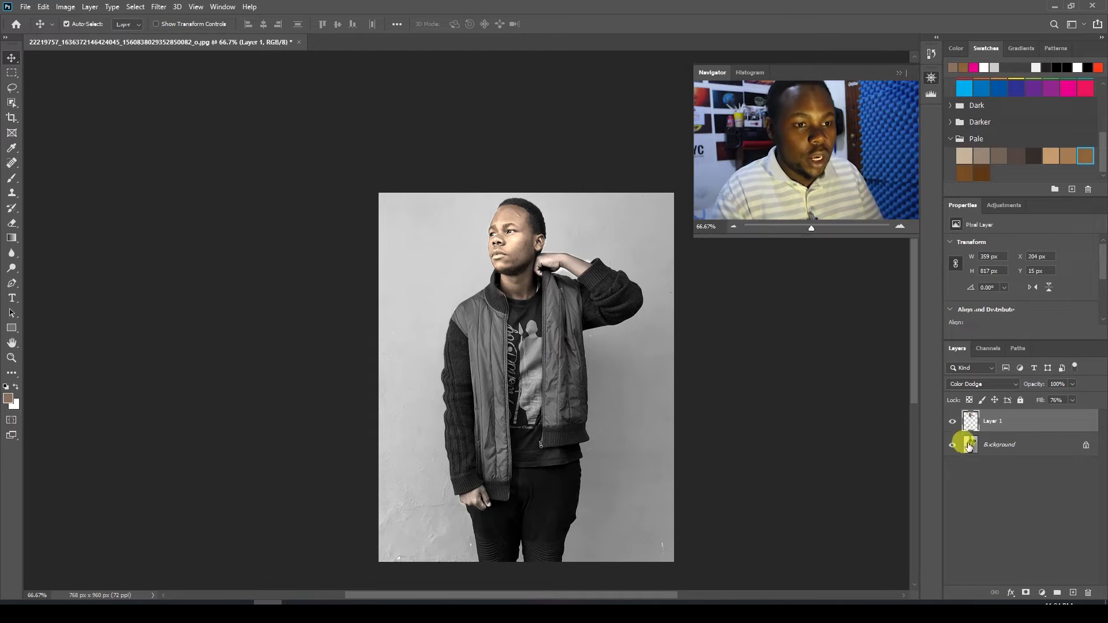
click(952, 422)
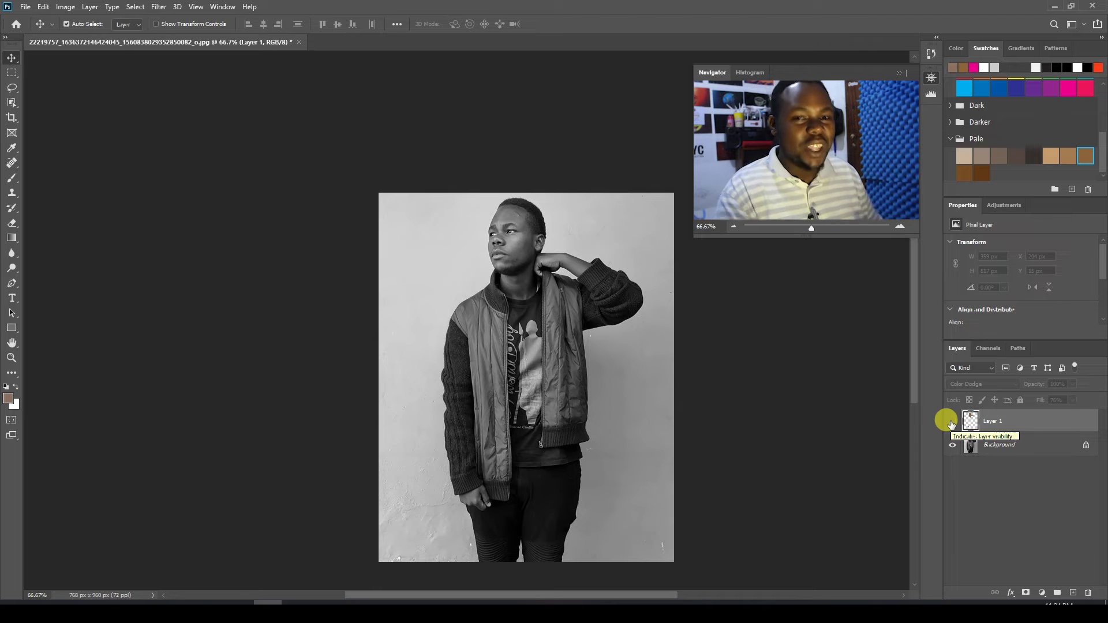
click(951, 423)
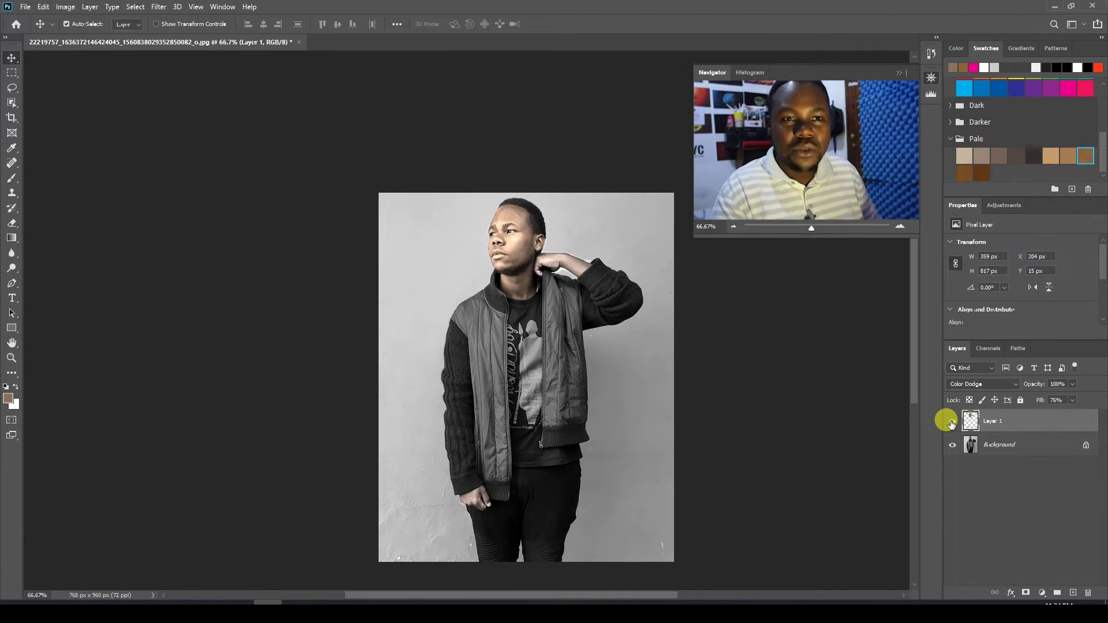
key(z)
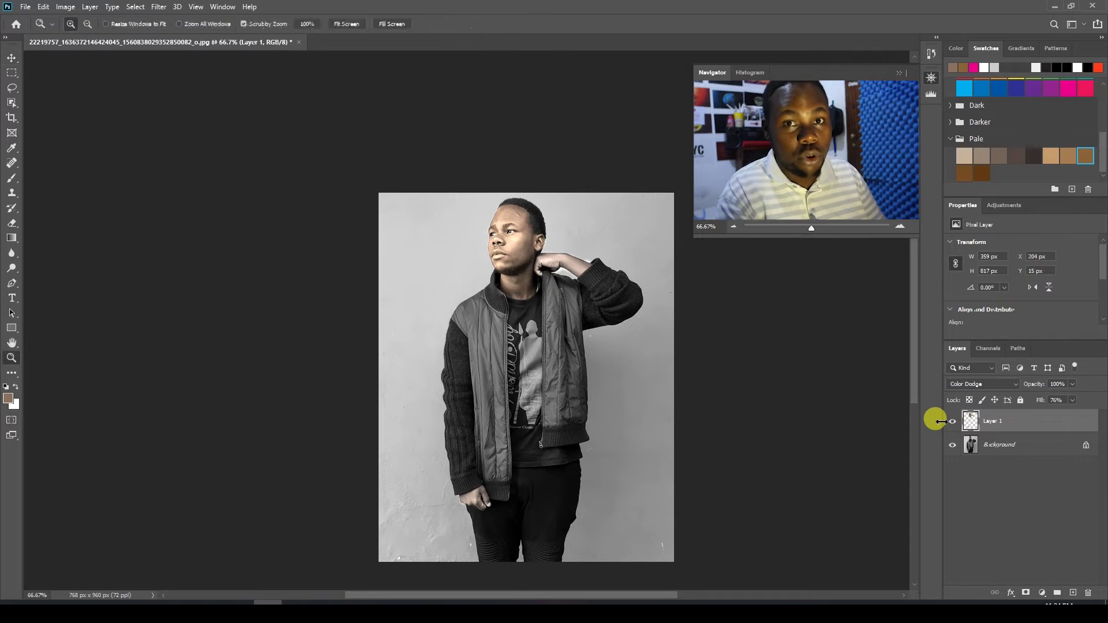
Step: Add a new empty Layer 2 above Layer 1
drag(533, 355, 556, 304)
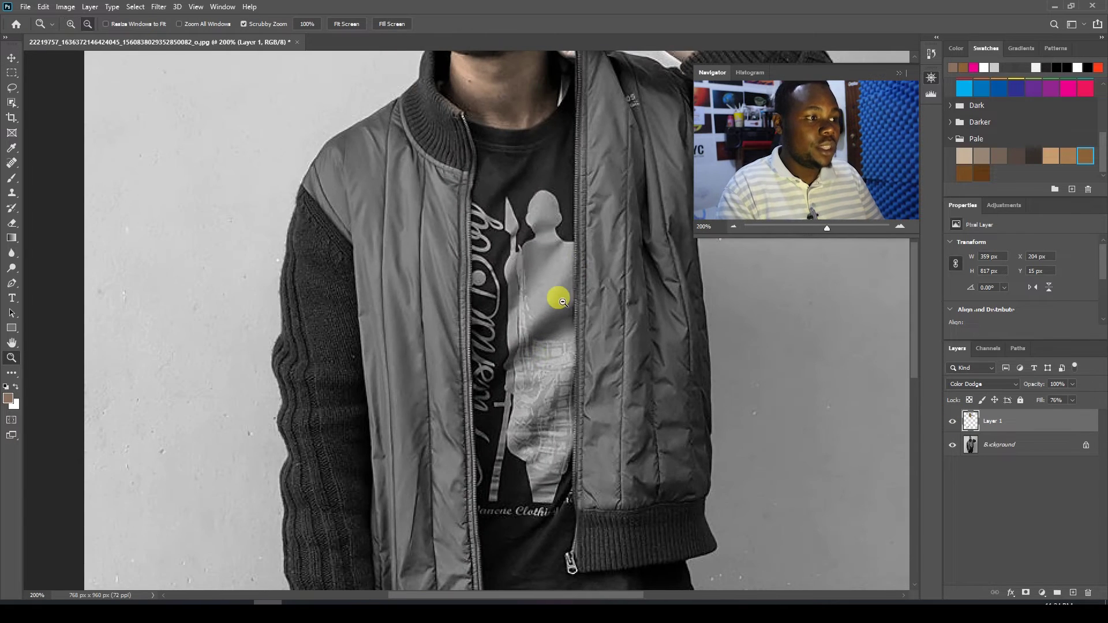
alt+click(563, 301)
click(1072, 593)
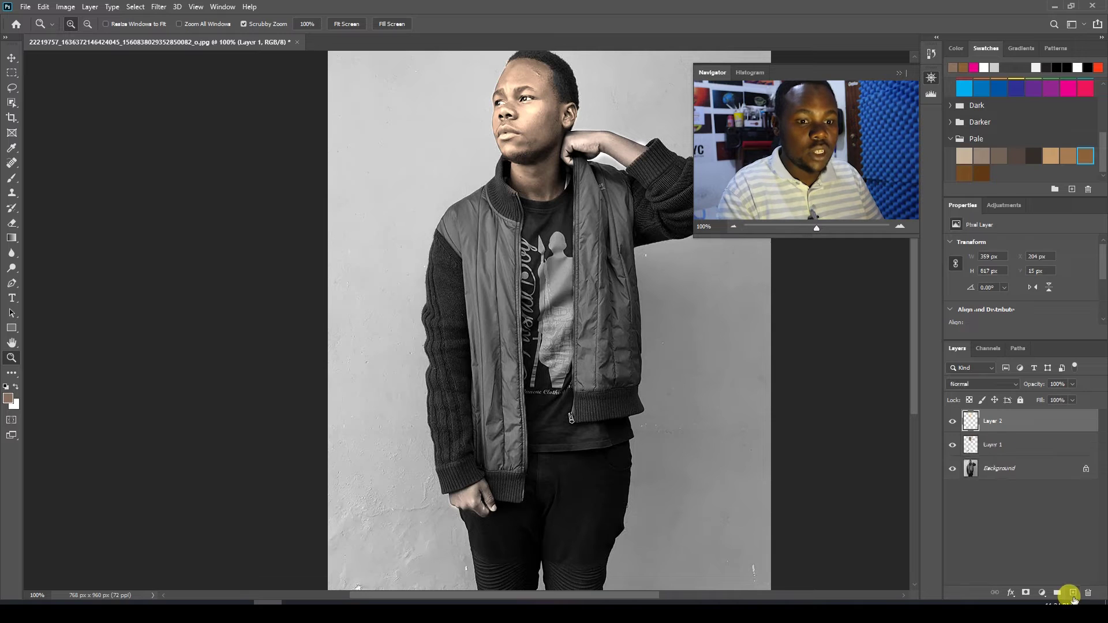
Step: Paint a solid orange stroke down the left-hand sleeve with an enlarged brush
key(b)
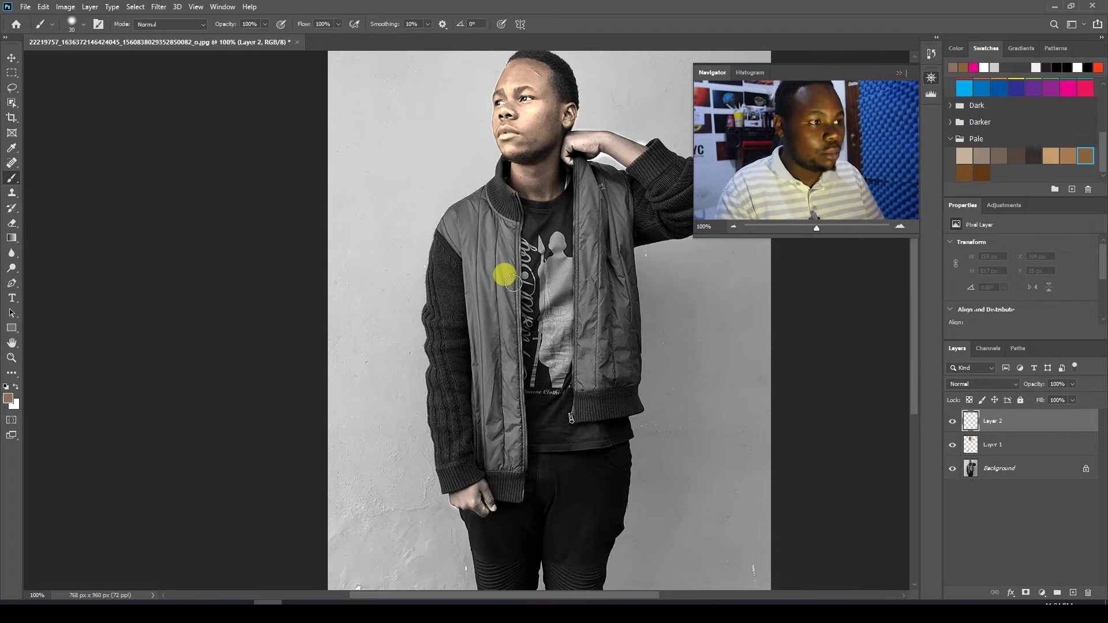
key(bracketright)
scroll(1062, 106, up, 2)
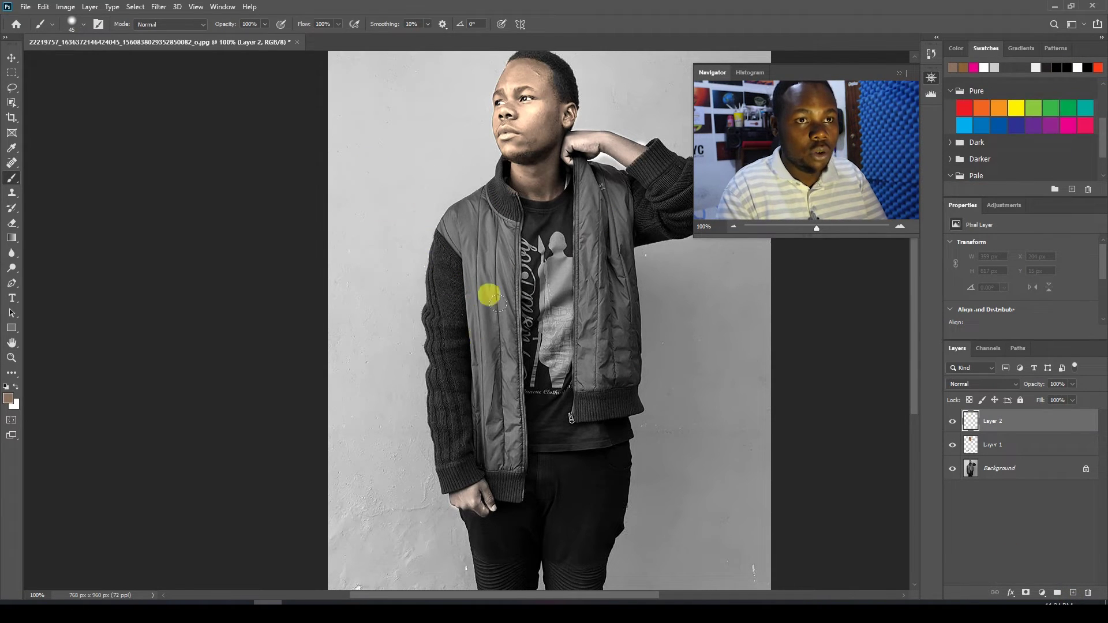
scroll(1040, 144, up, 1)
click(998, 117)
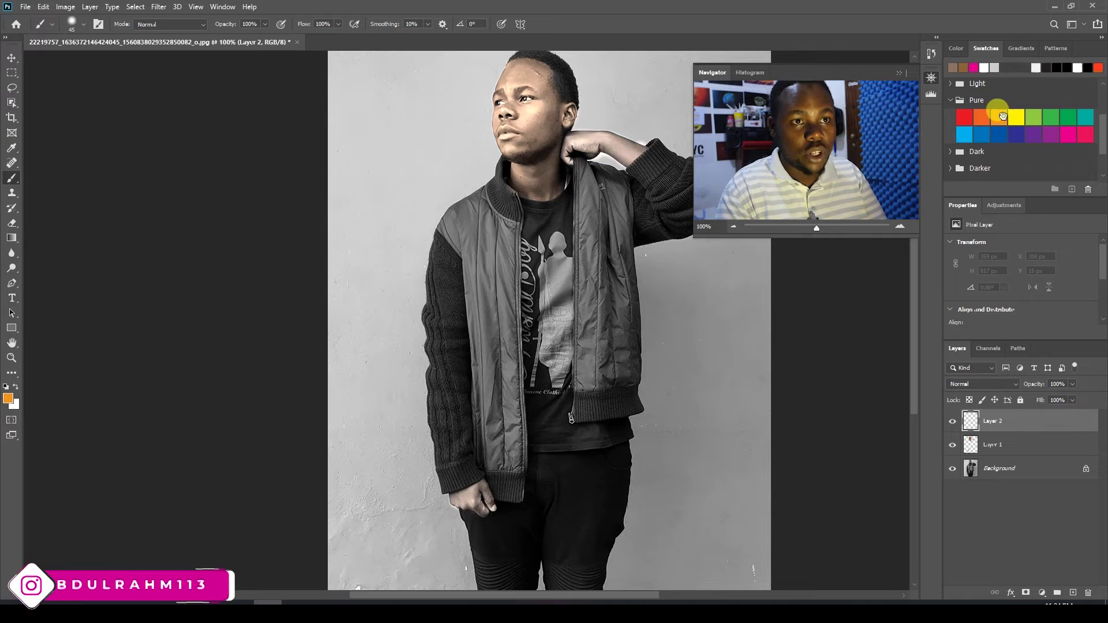
key(bracketright)
key(bracketright)
key(bracketright)
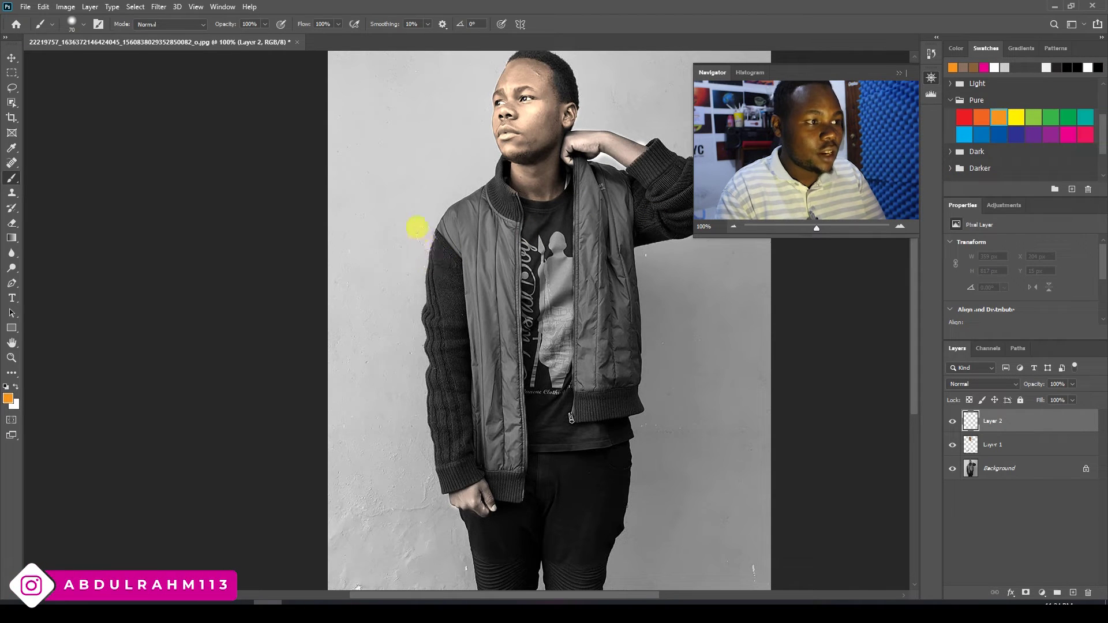
mouse_move(415, 237)
mouse_down()
mouse_move(439, 266)
mouse_move(425, 445)
mouse_move(408, 317)
mouse_move(410, 326)
mouse_up()
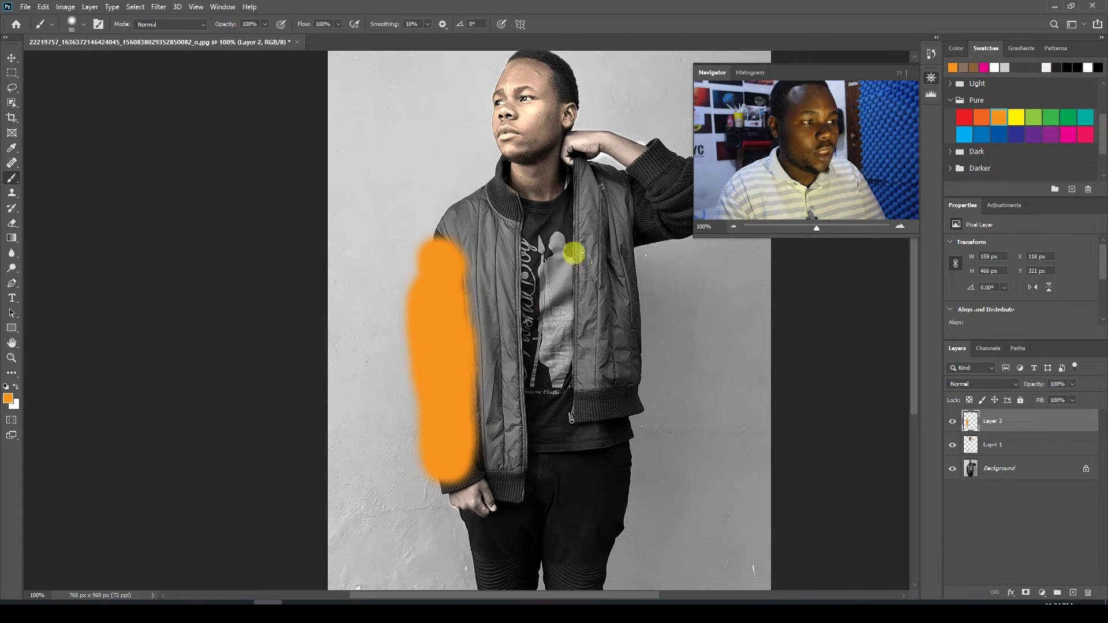
drag(600, 285, 510, 306)
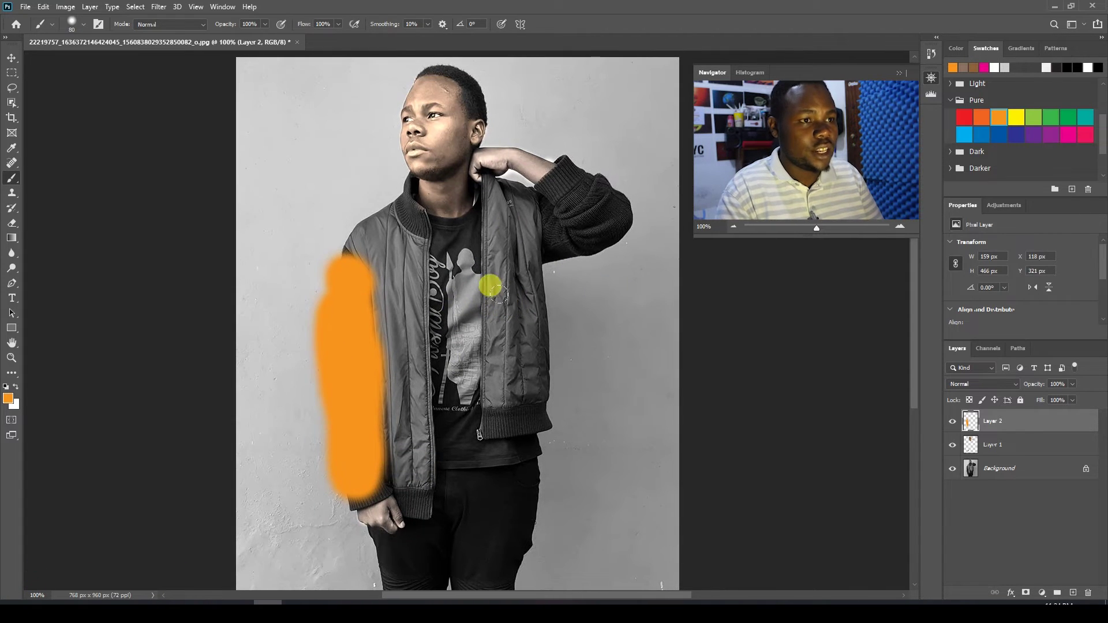
Step: Set Layer 2 to Color Dodge at 40% opacity and add tint near the sleeve top
click(986, 385)
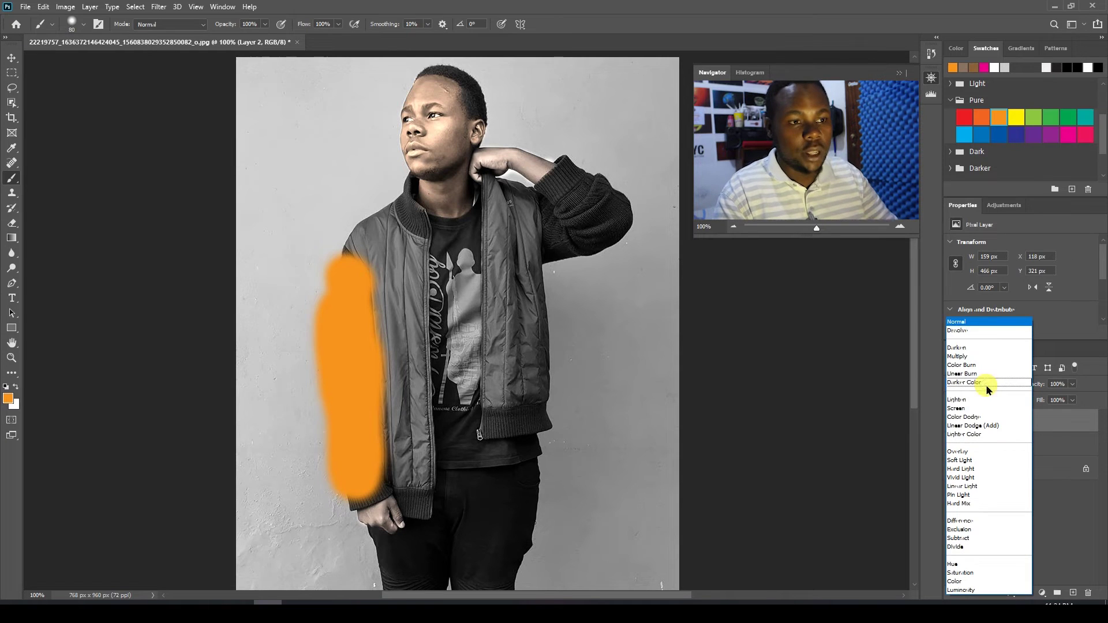
click(974, 417)
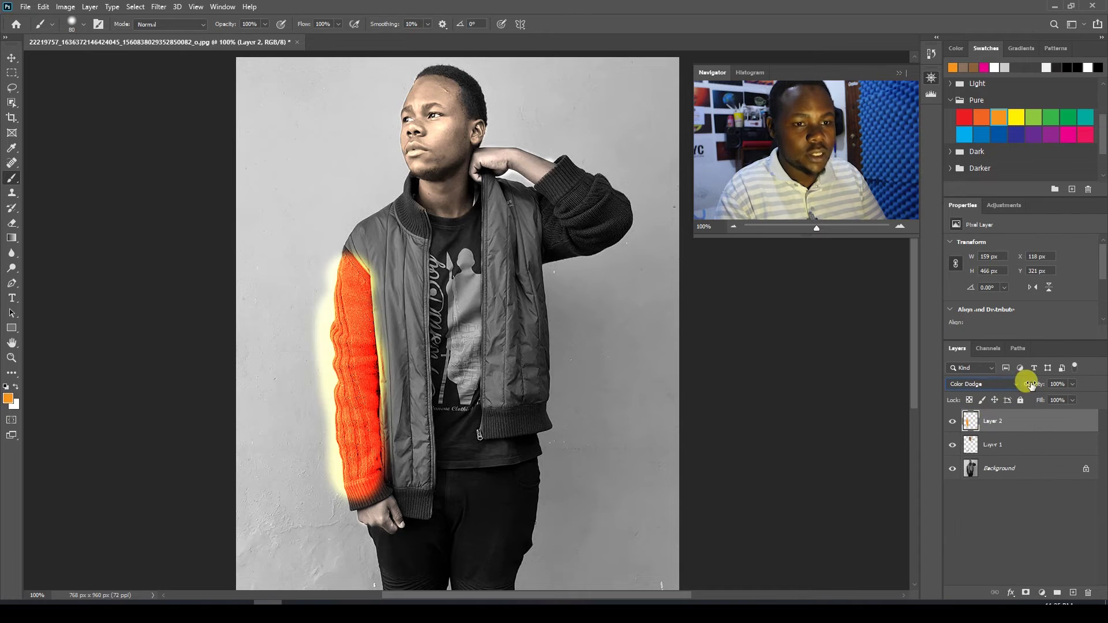
drag(1007, 389, 990, 393)
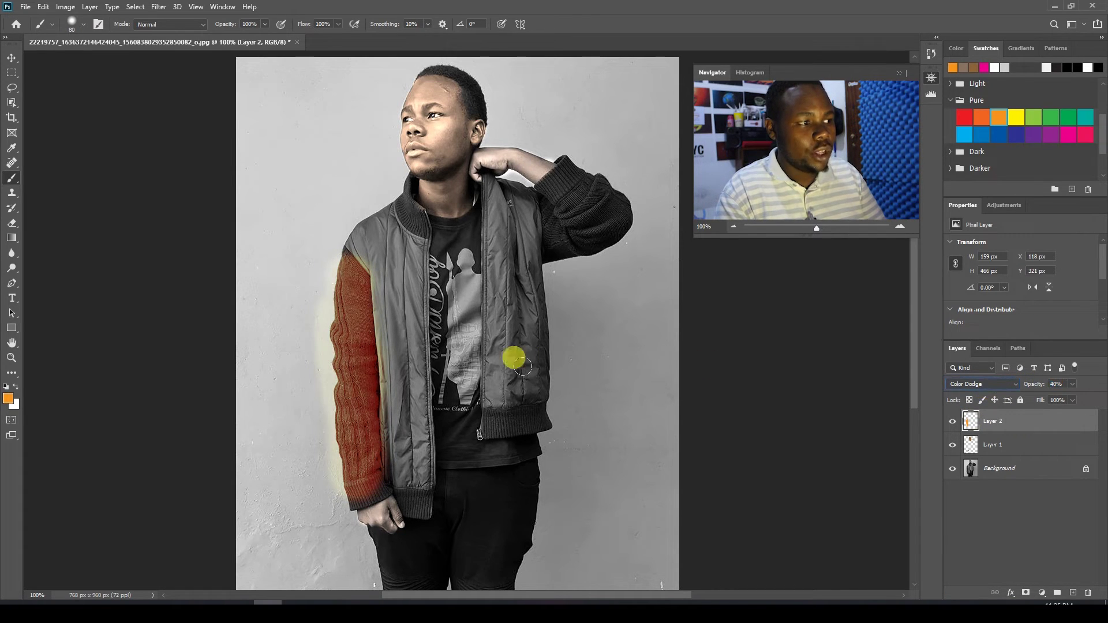
drag(294, 251, 304, 245)
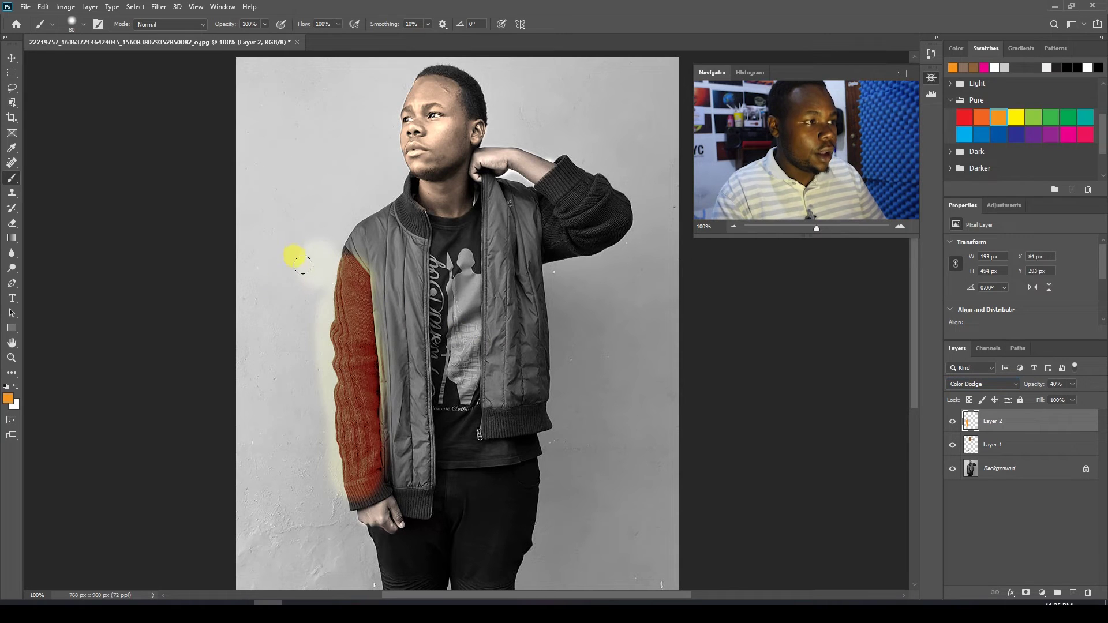
Step: Erase the stray orange glow from the wall beside the sleeve
key(e)
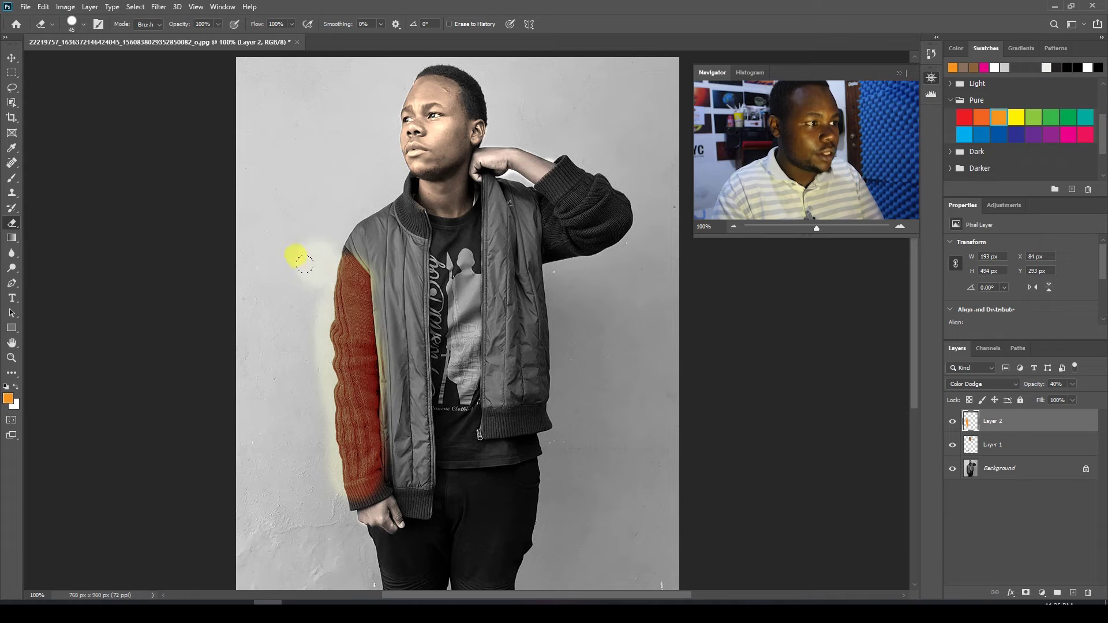
drag(286, 239, 286, 247)
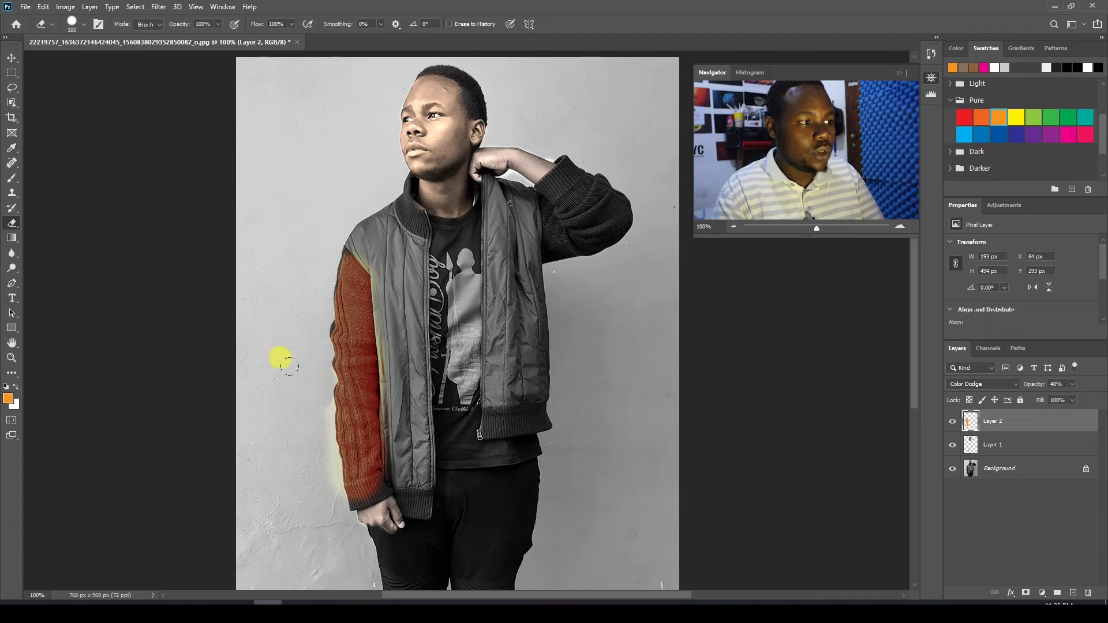
drag(287, 401, 286, 456)
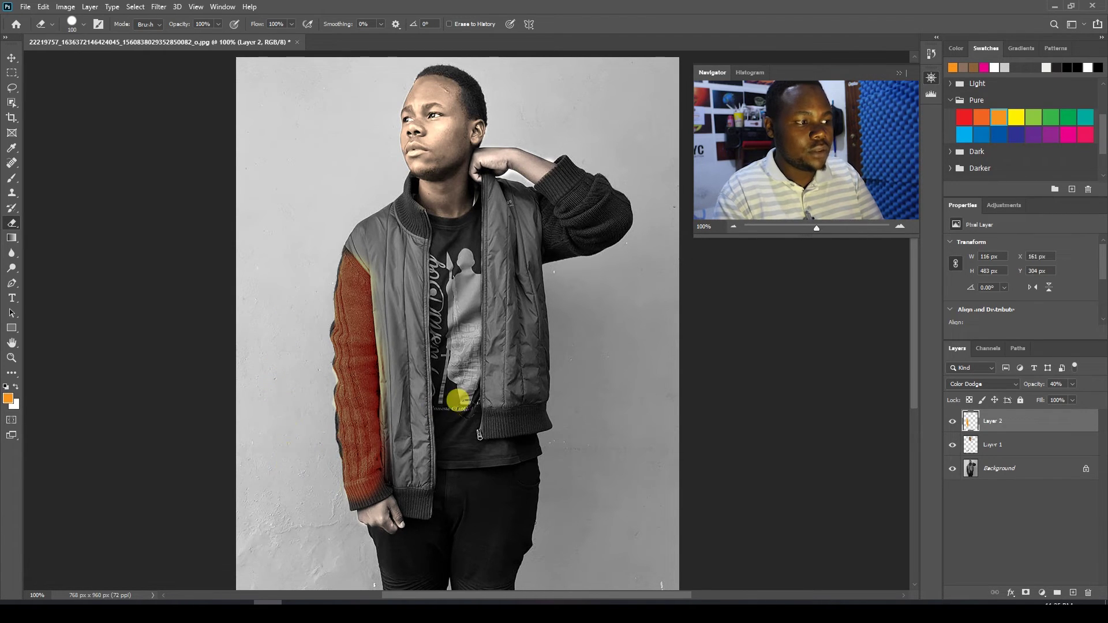
key(z)
alt+click(470, 366)
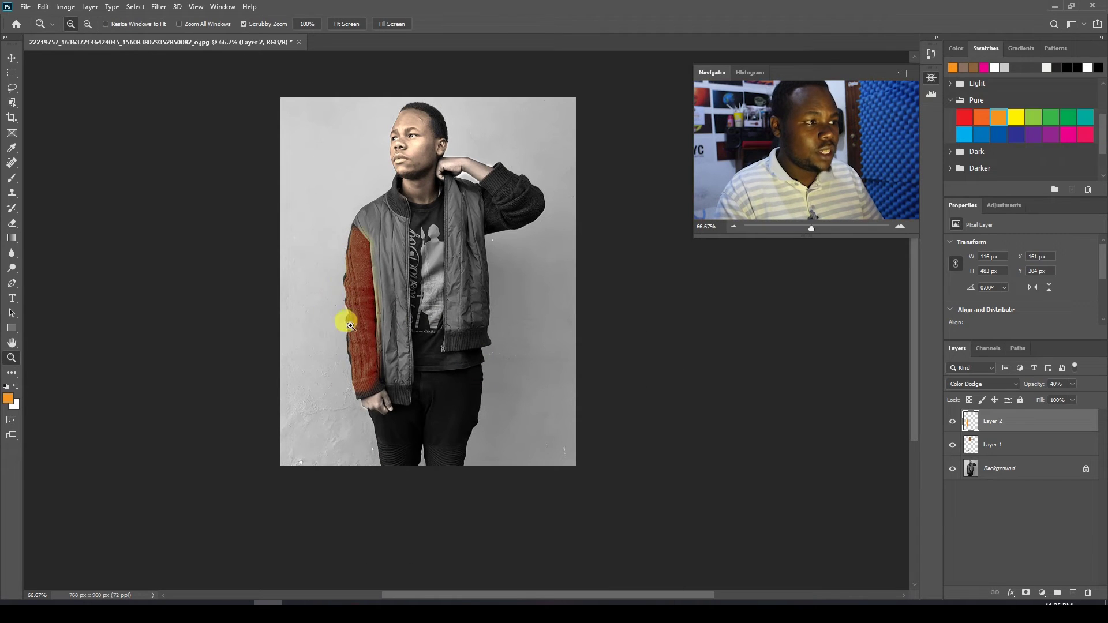